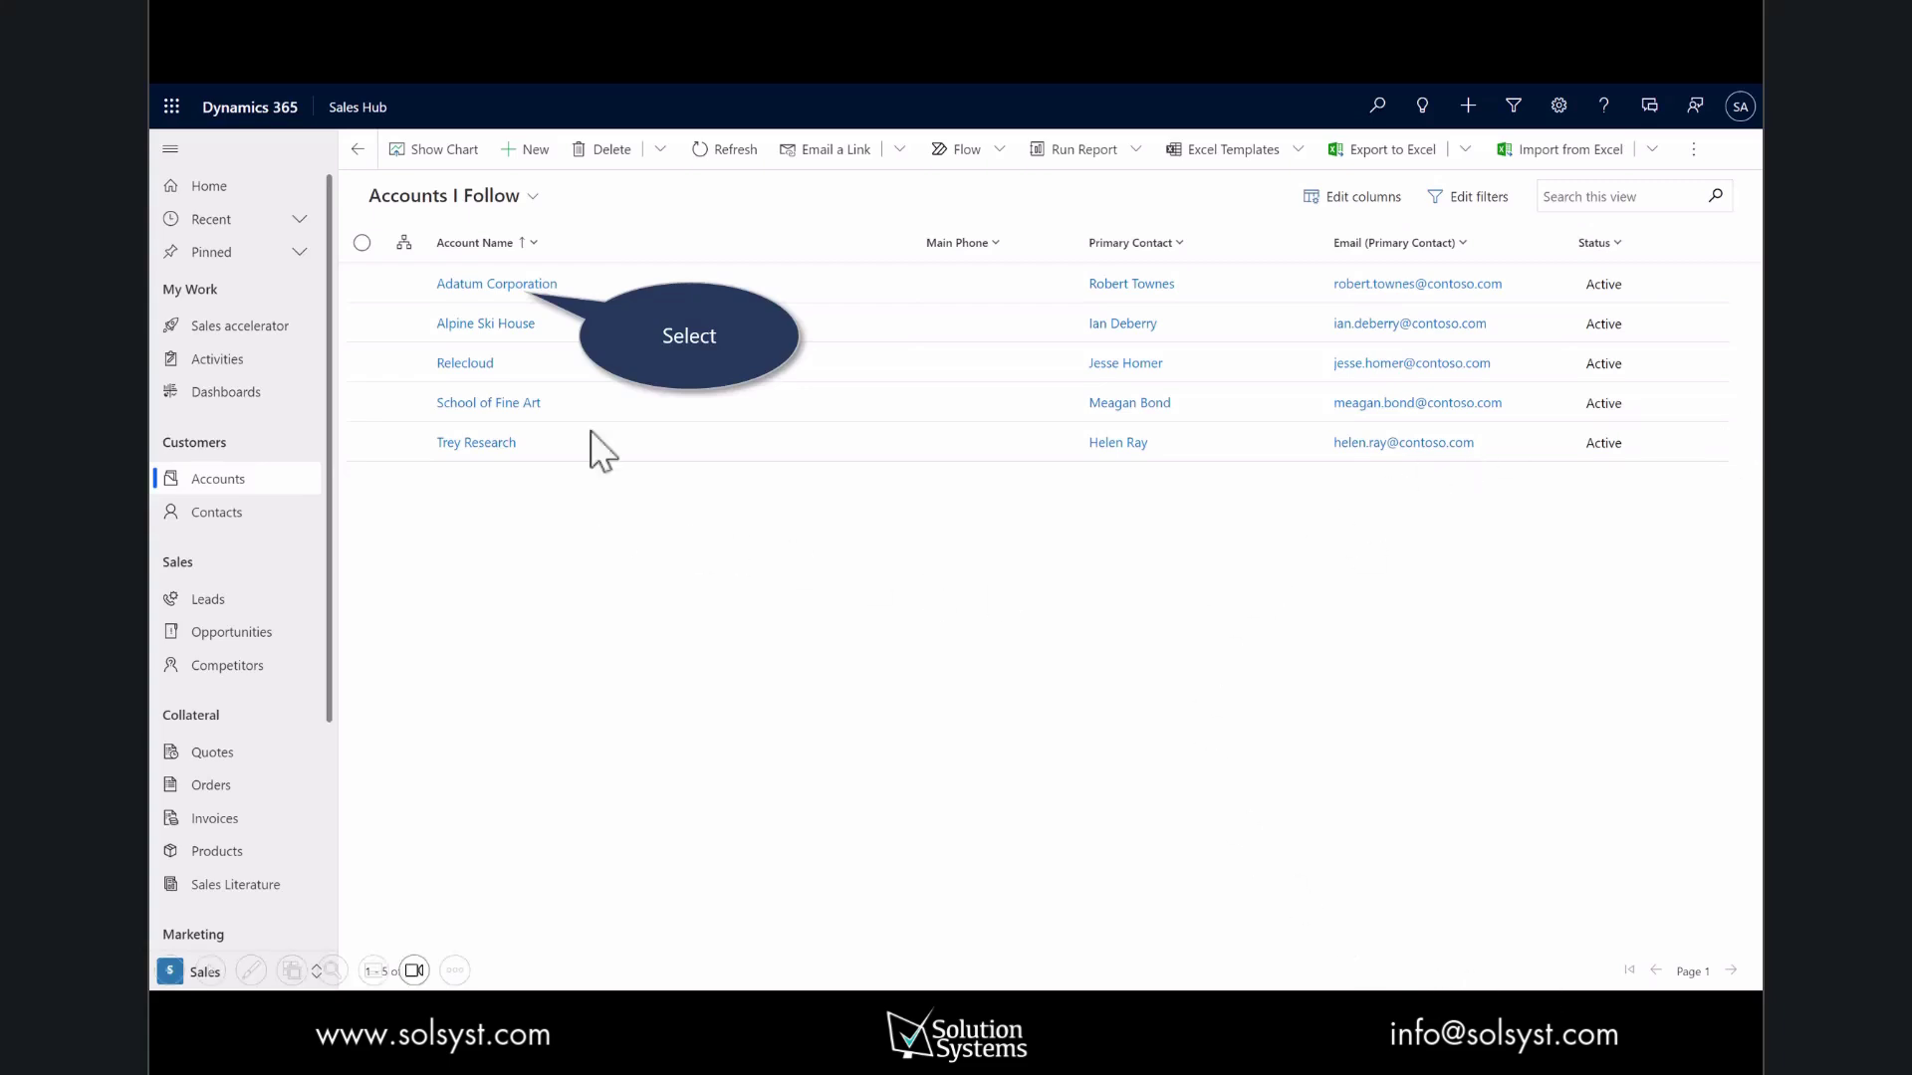
- From the Adatum Corporation account, start a new quote named 'New Furniture Quote for Adatum'
left_click(506, 287)
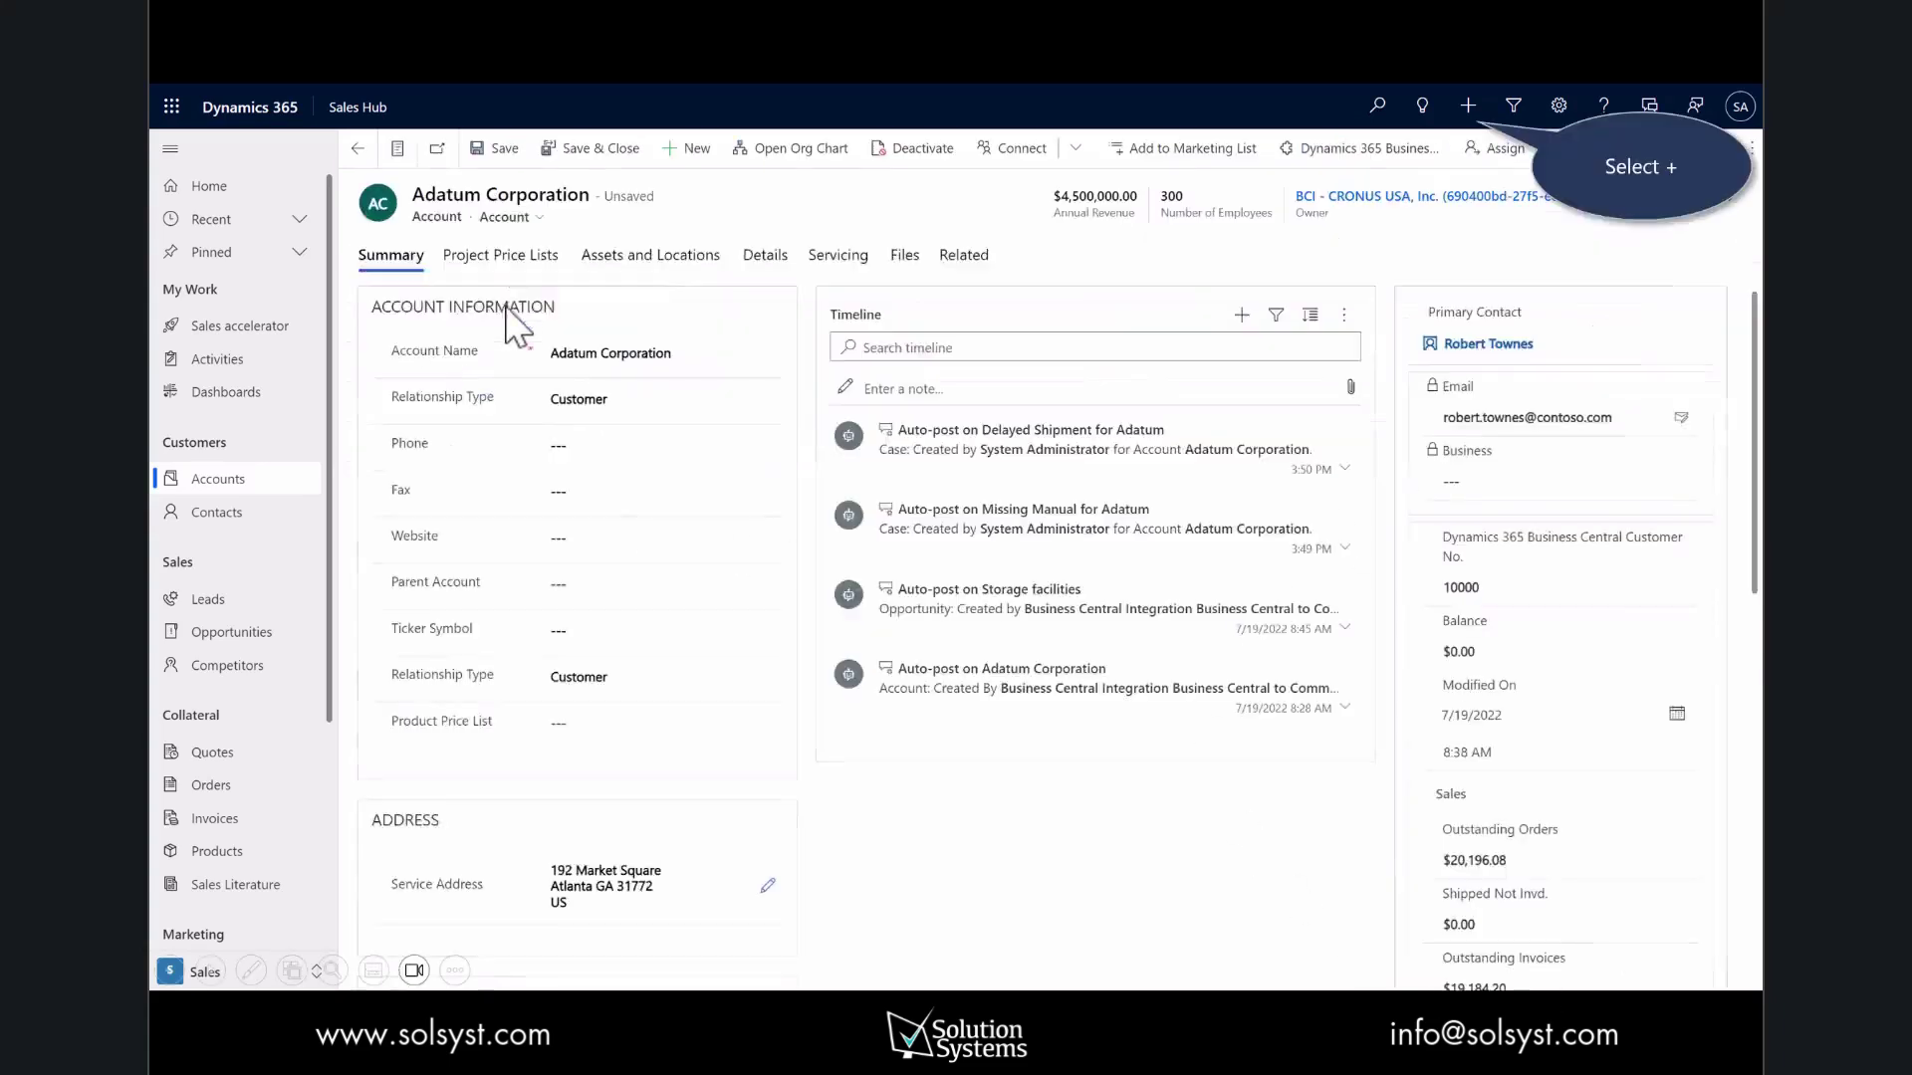
left_click(1468, 107)
left_click(1489, 655)
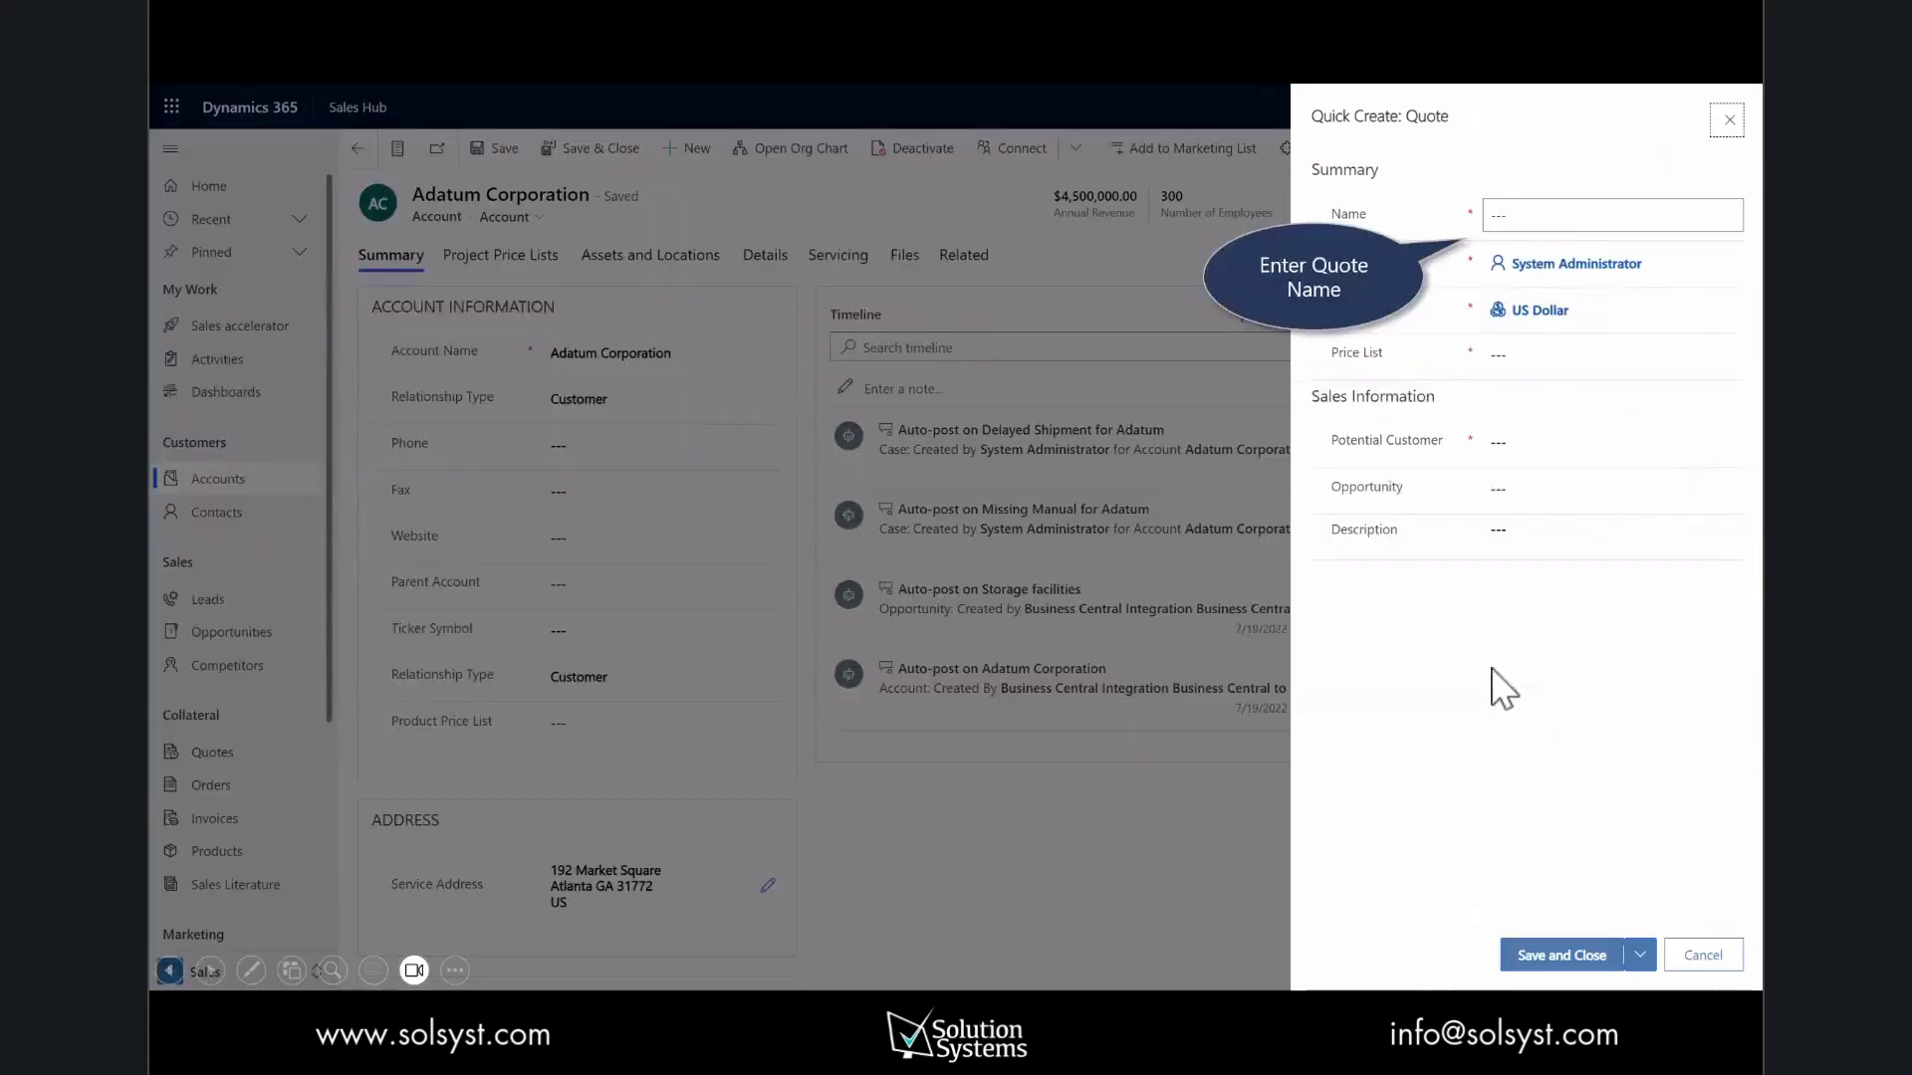
type("New Furniture Quote for Adatum")
key("Tab")
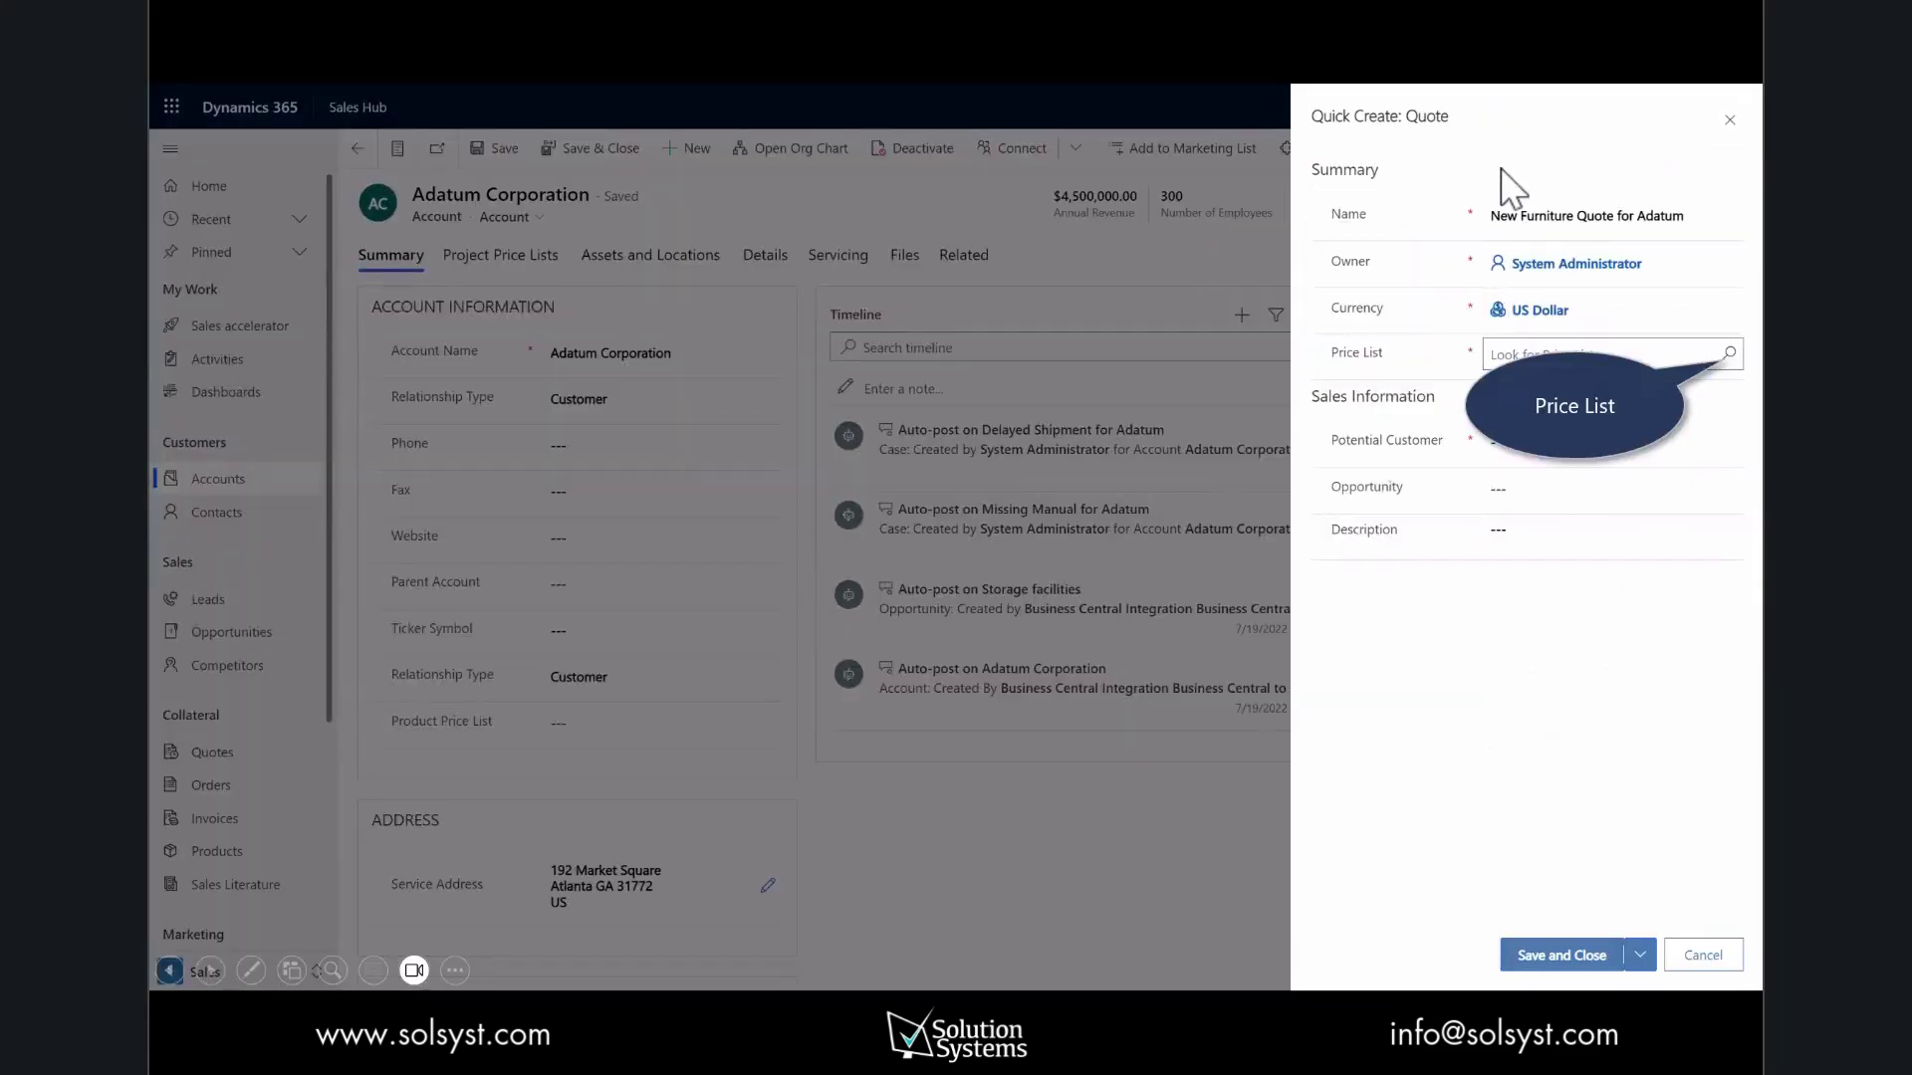
- Set the Business Central Default Price List and Adatum Corporation as potential customer
left_click(1518, 458)
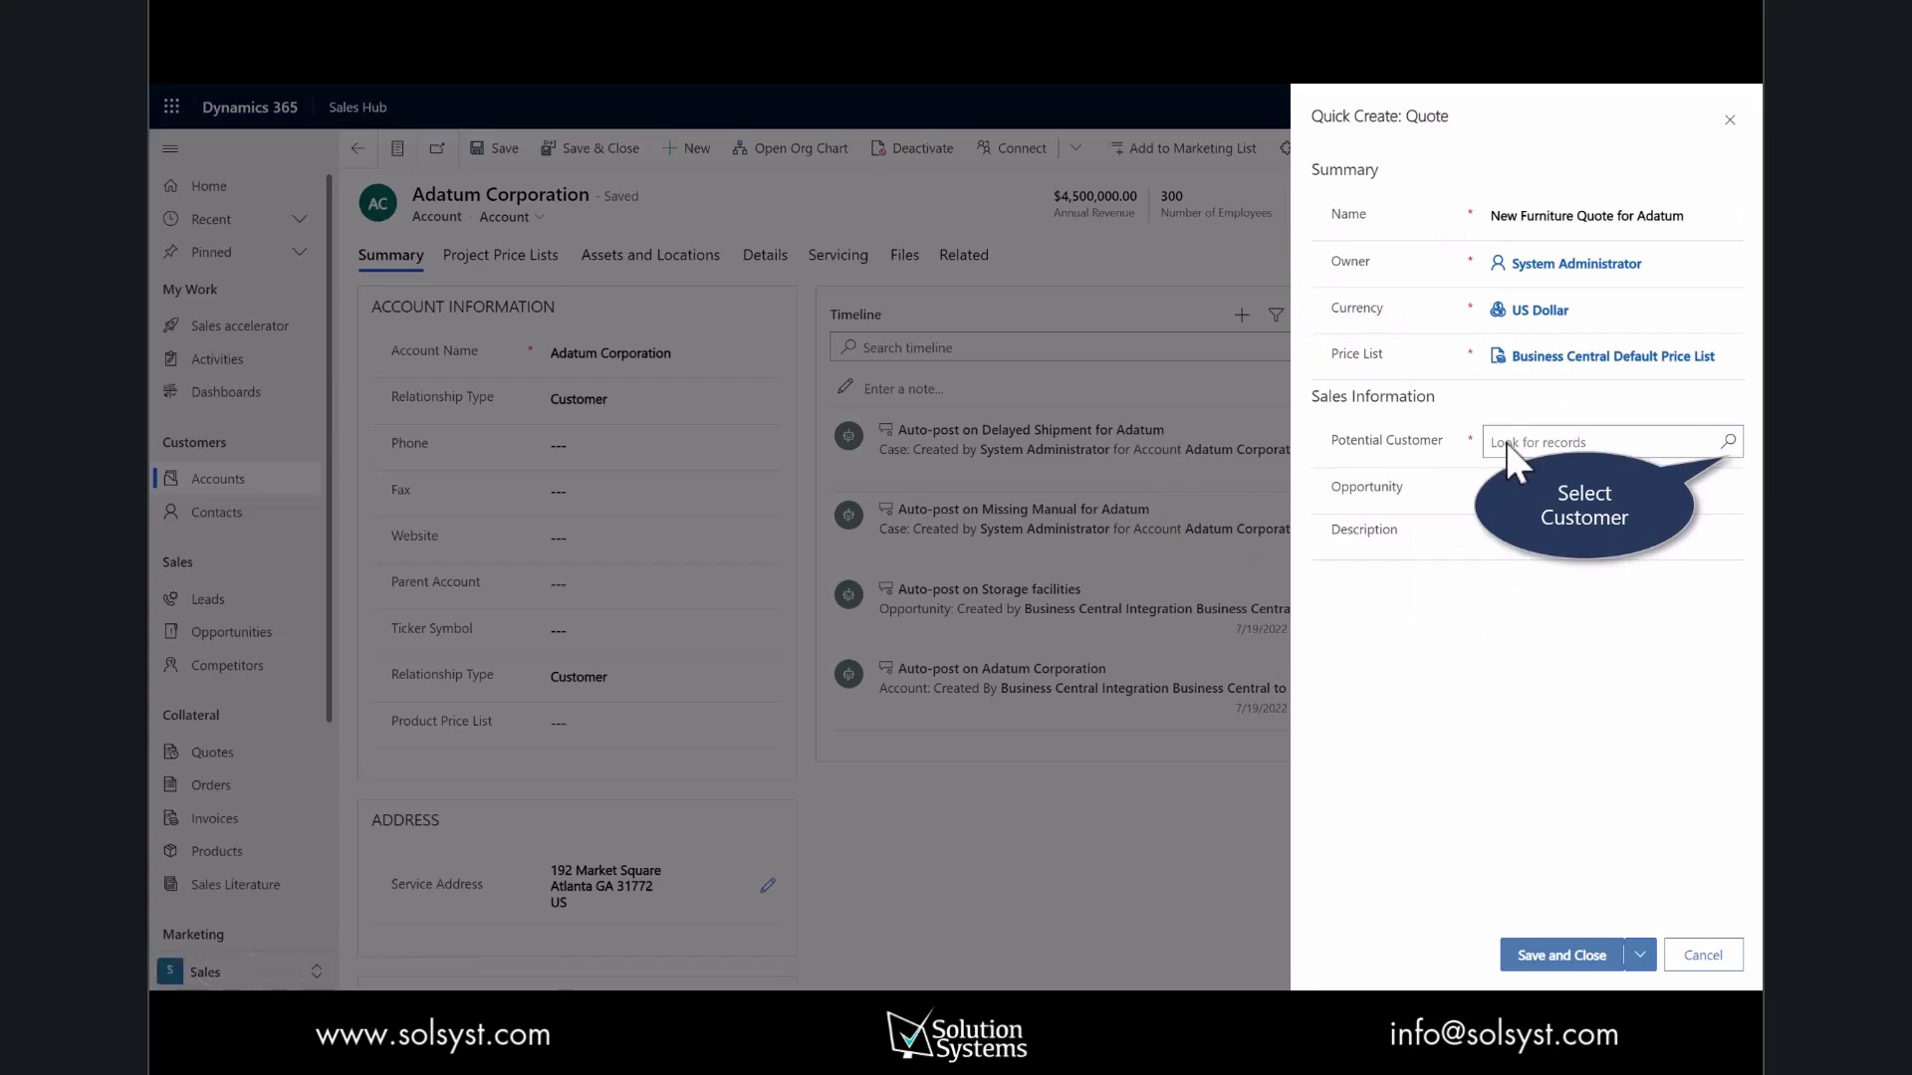
left_click(1700, 440)
left_click(1512, 507)
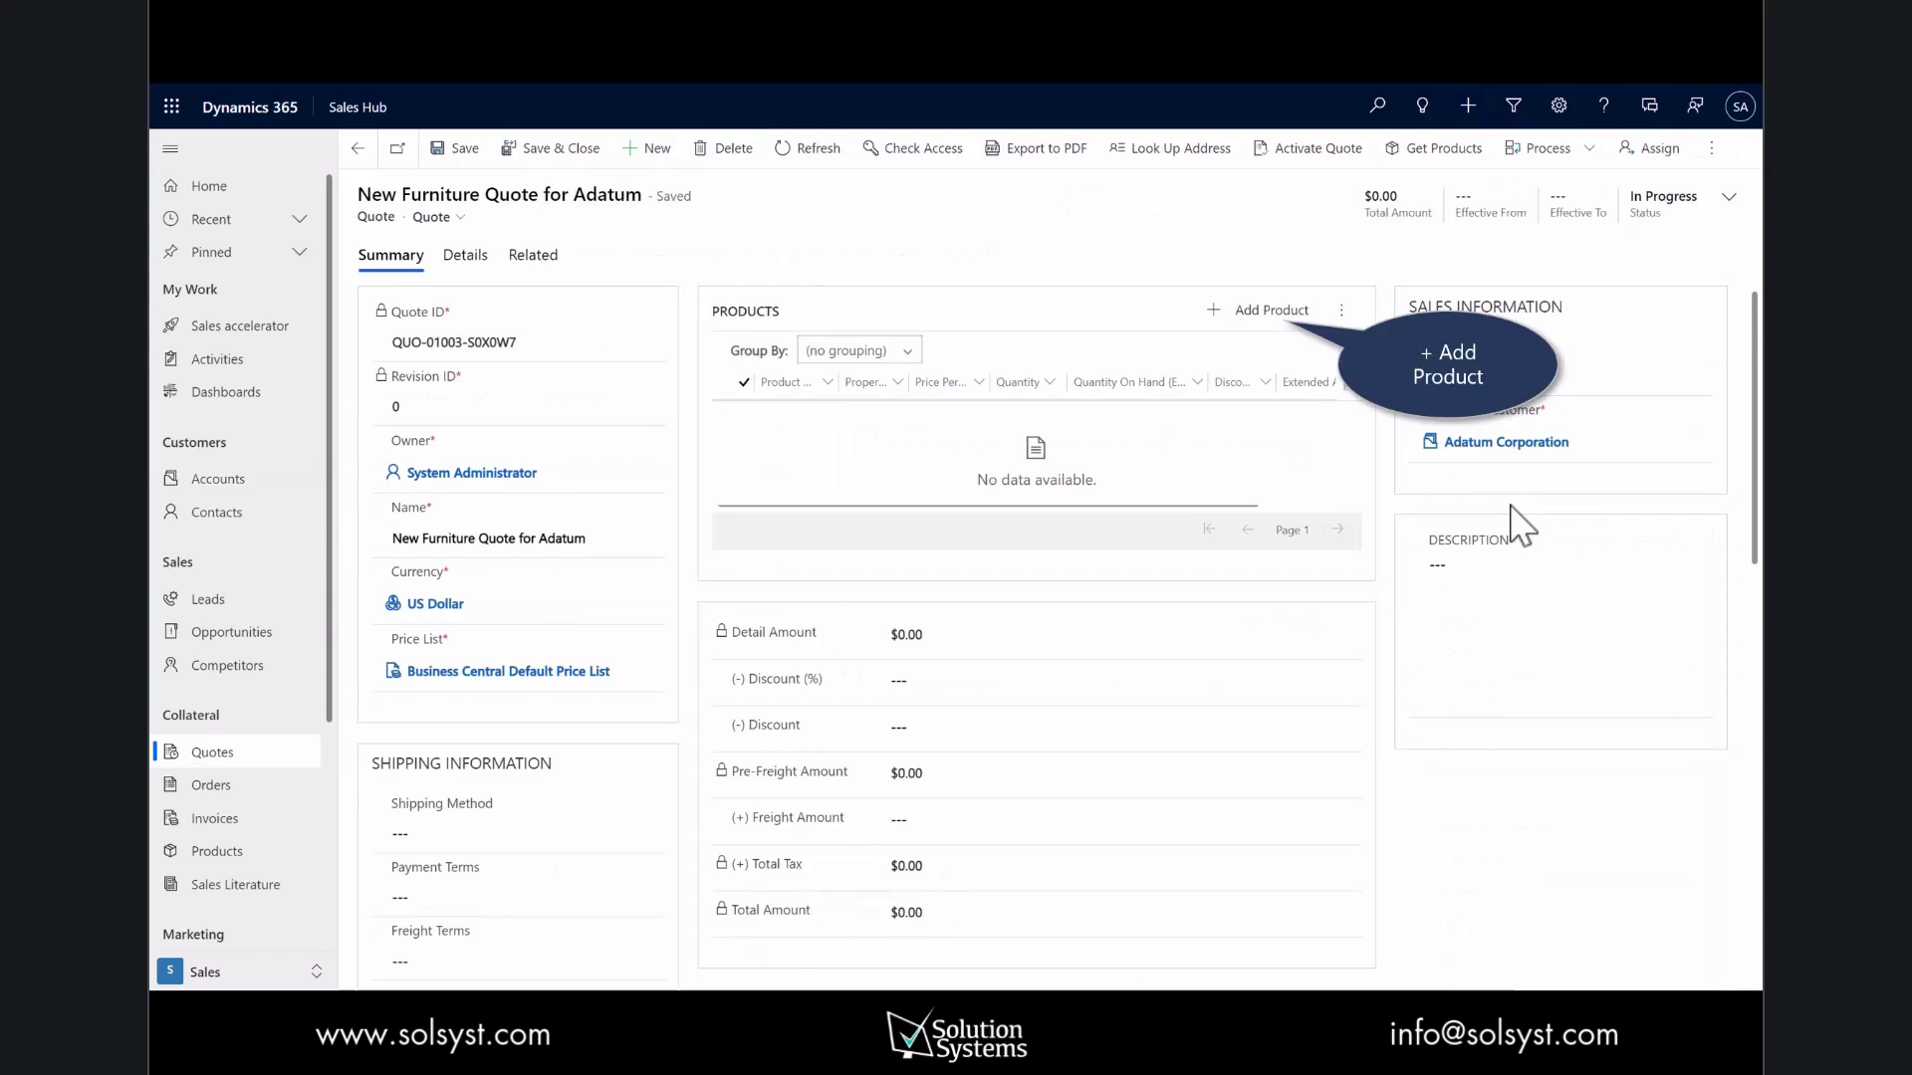
- Add the existing product ANTWERP Conference Table ($647.80) as a quote line
left_click(1272, 316)
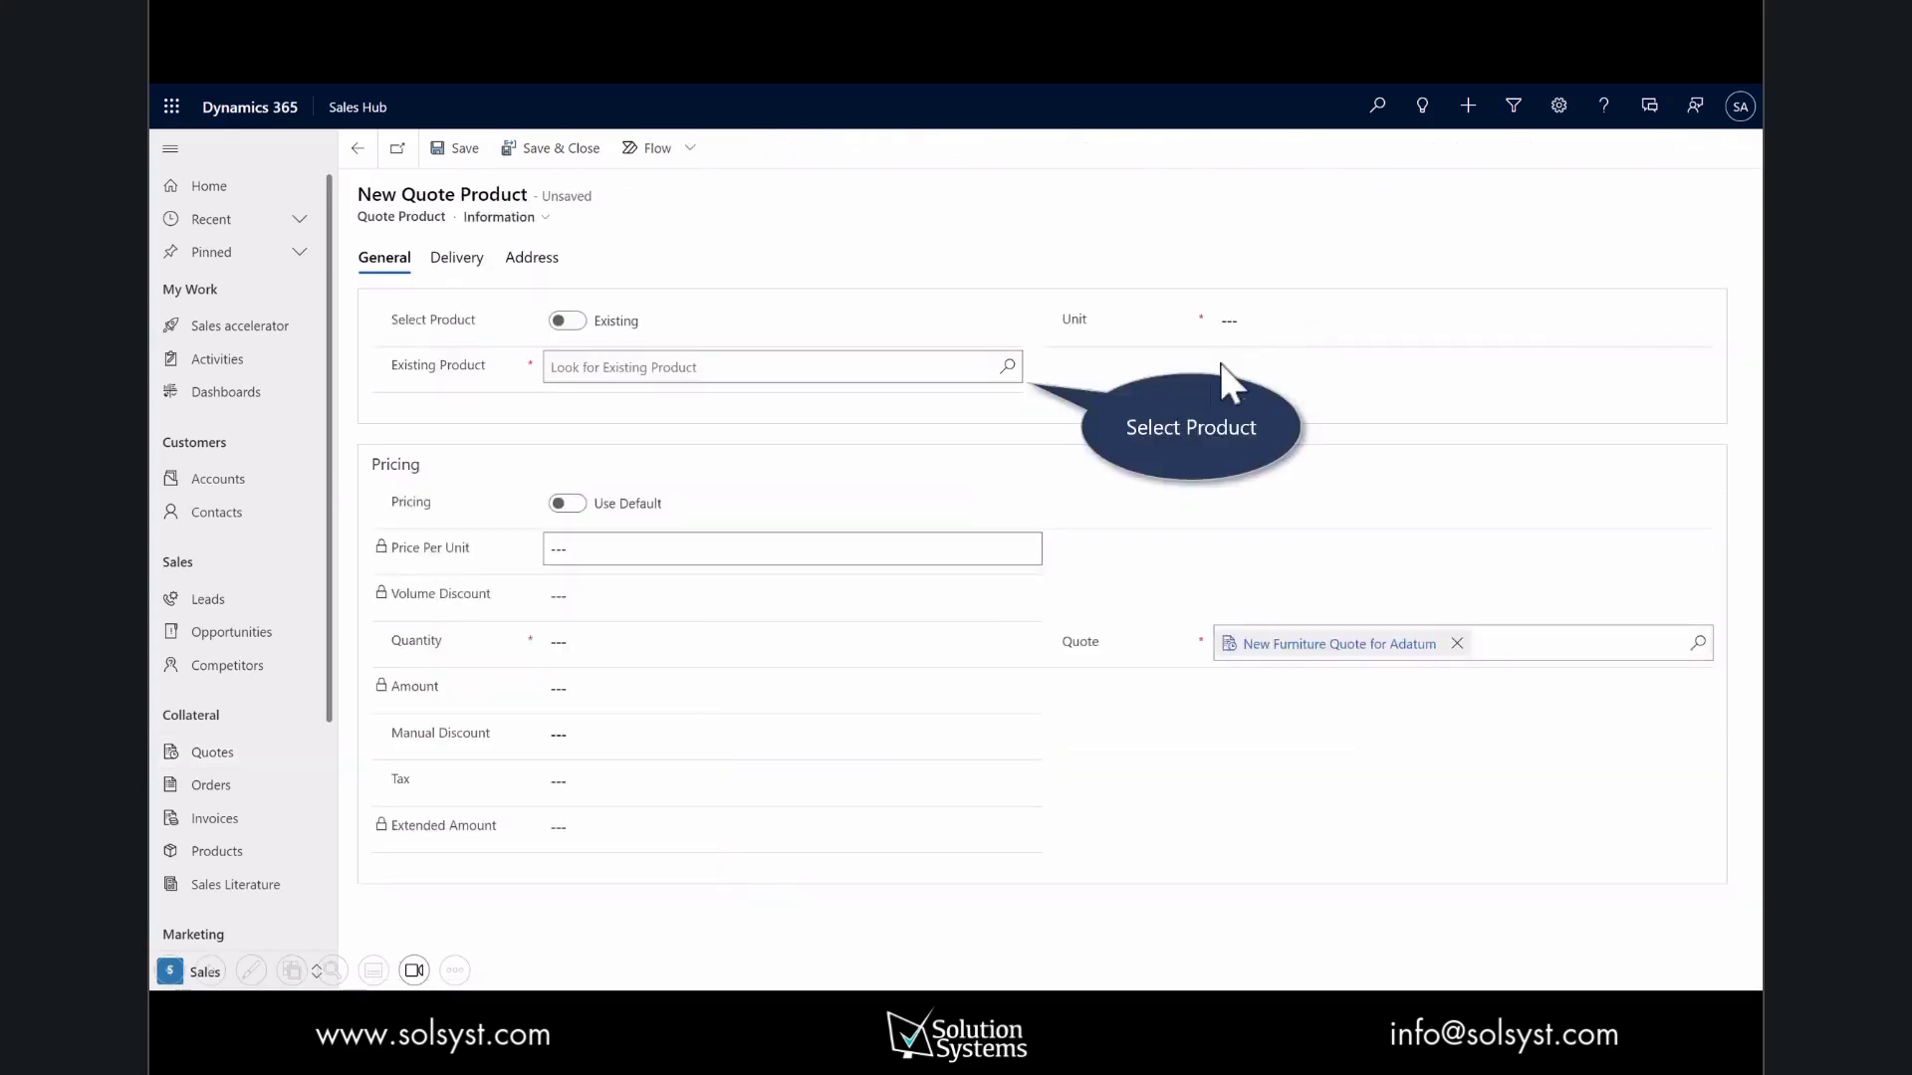
left_click(1011, 369)
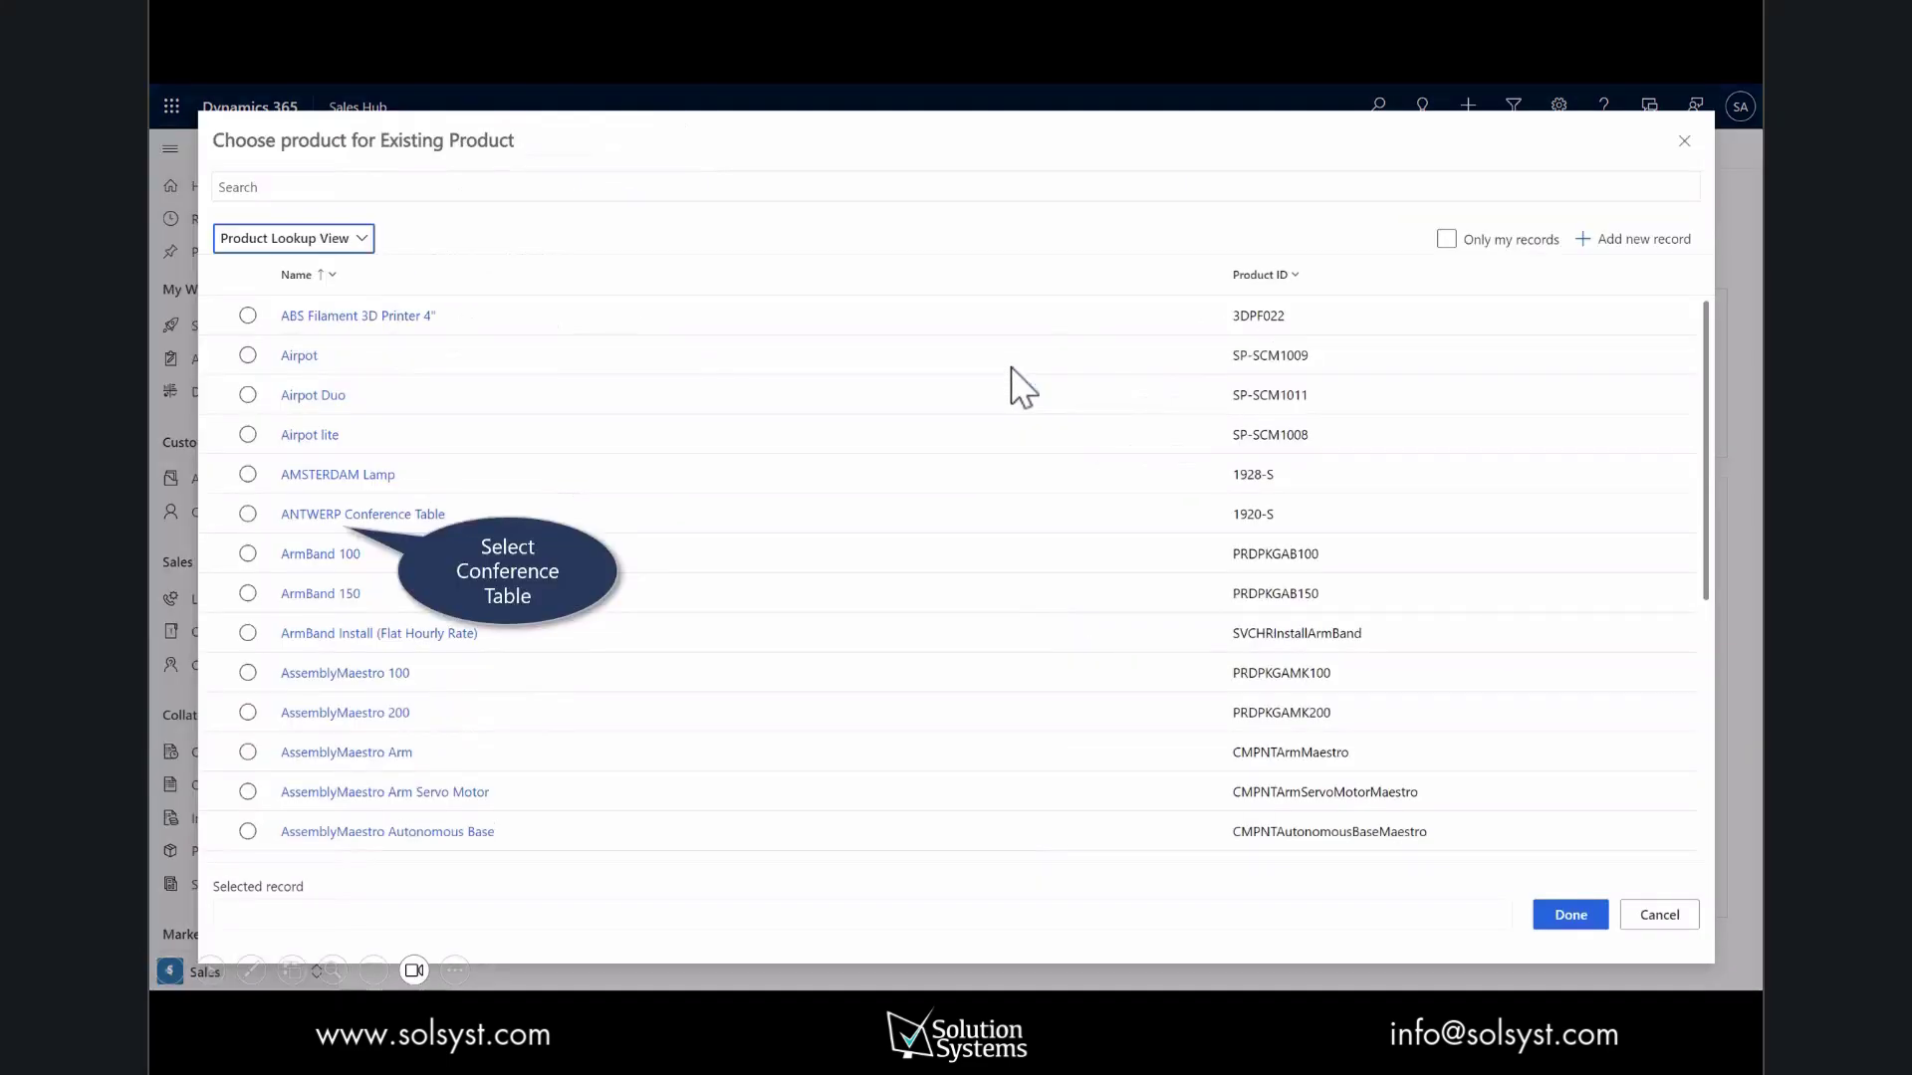
left_click(358, 519)
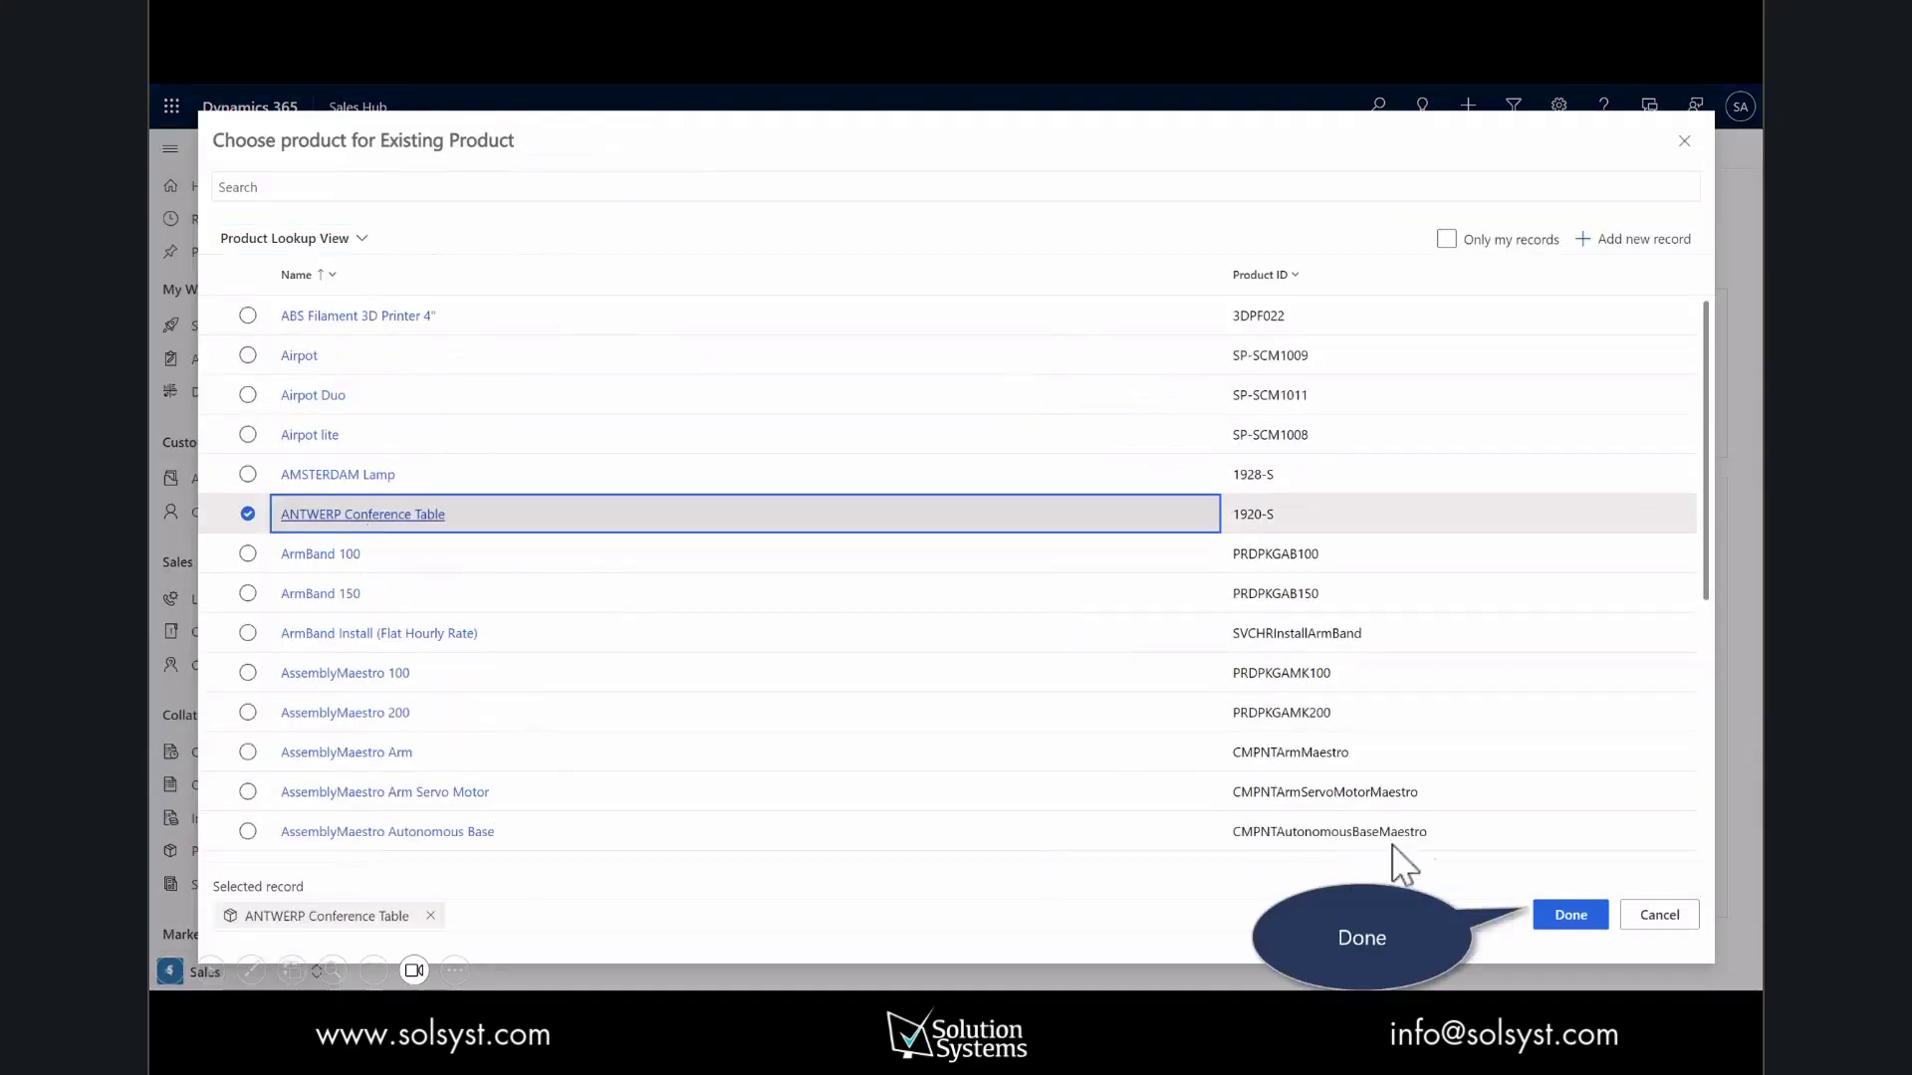
left_click(1570, 916)
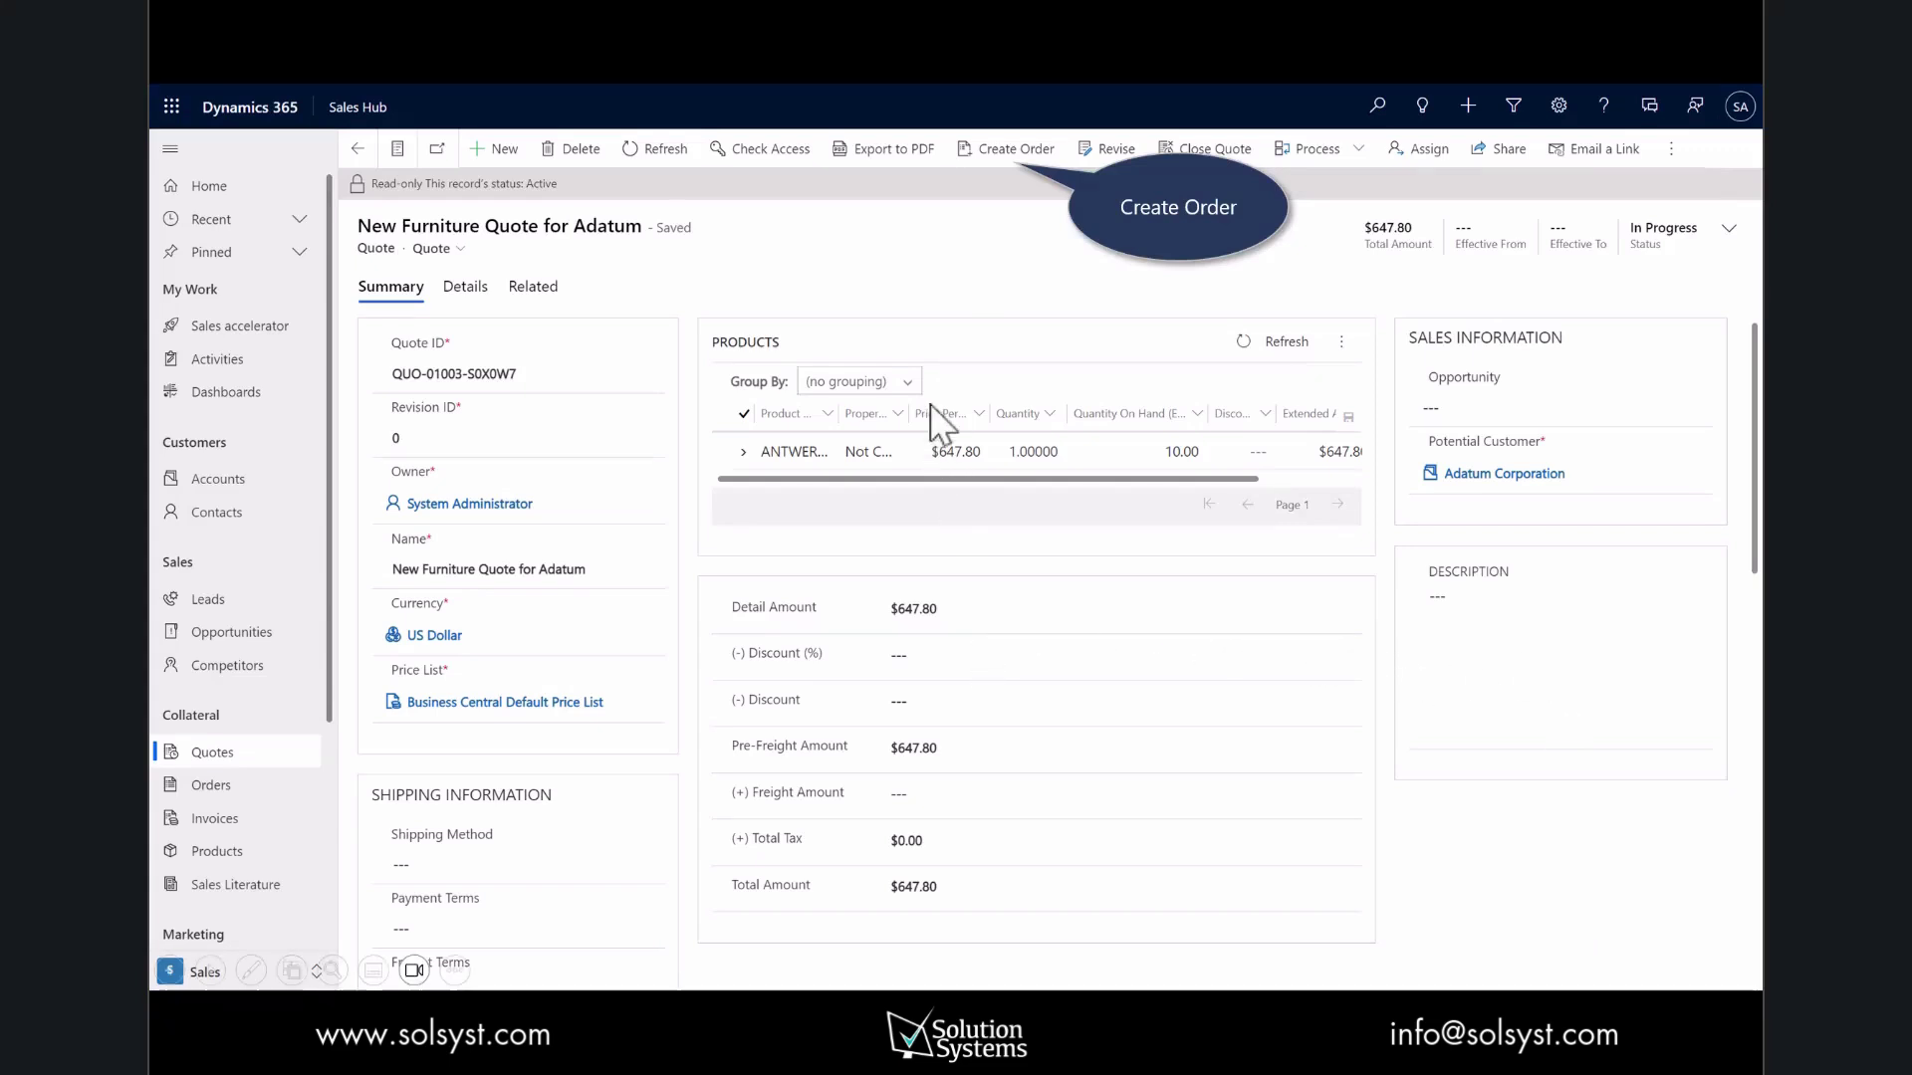
- Create an order from the Adatum quote, then submit that order
left_click(1000, 147)
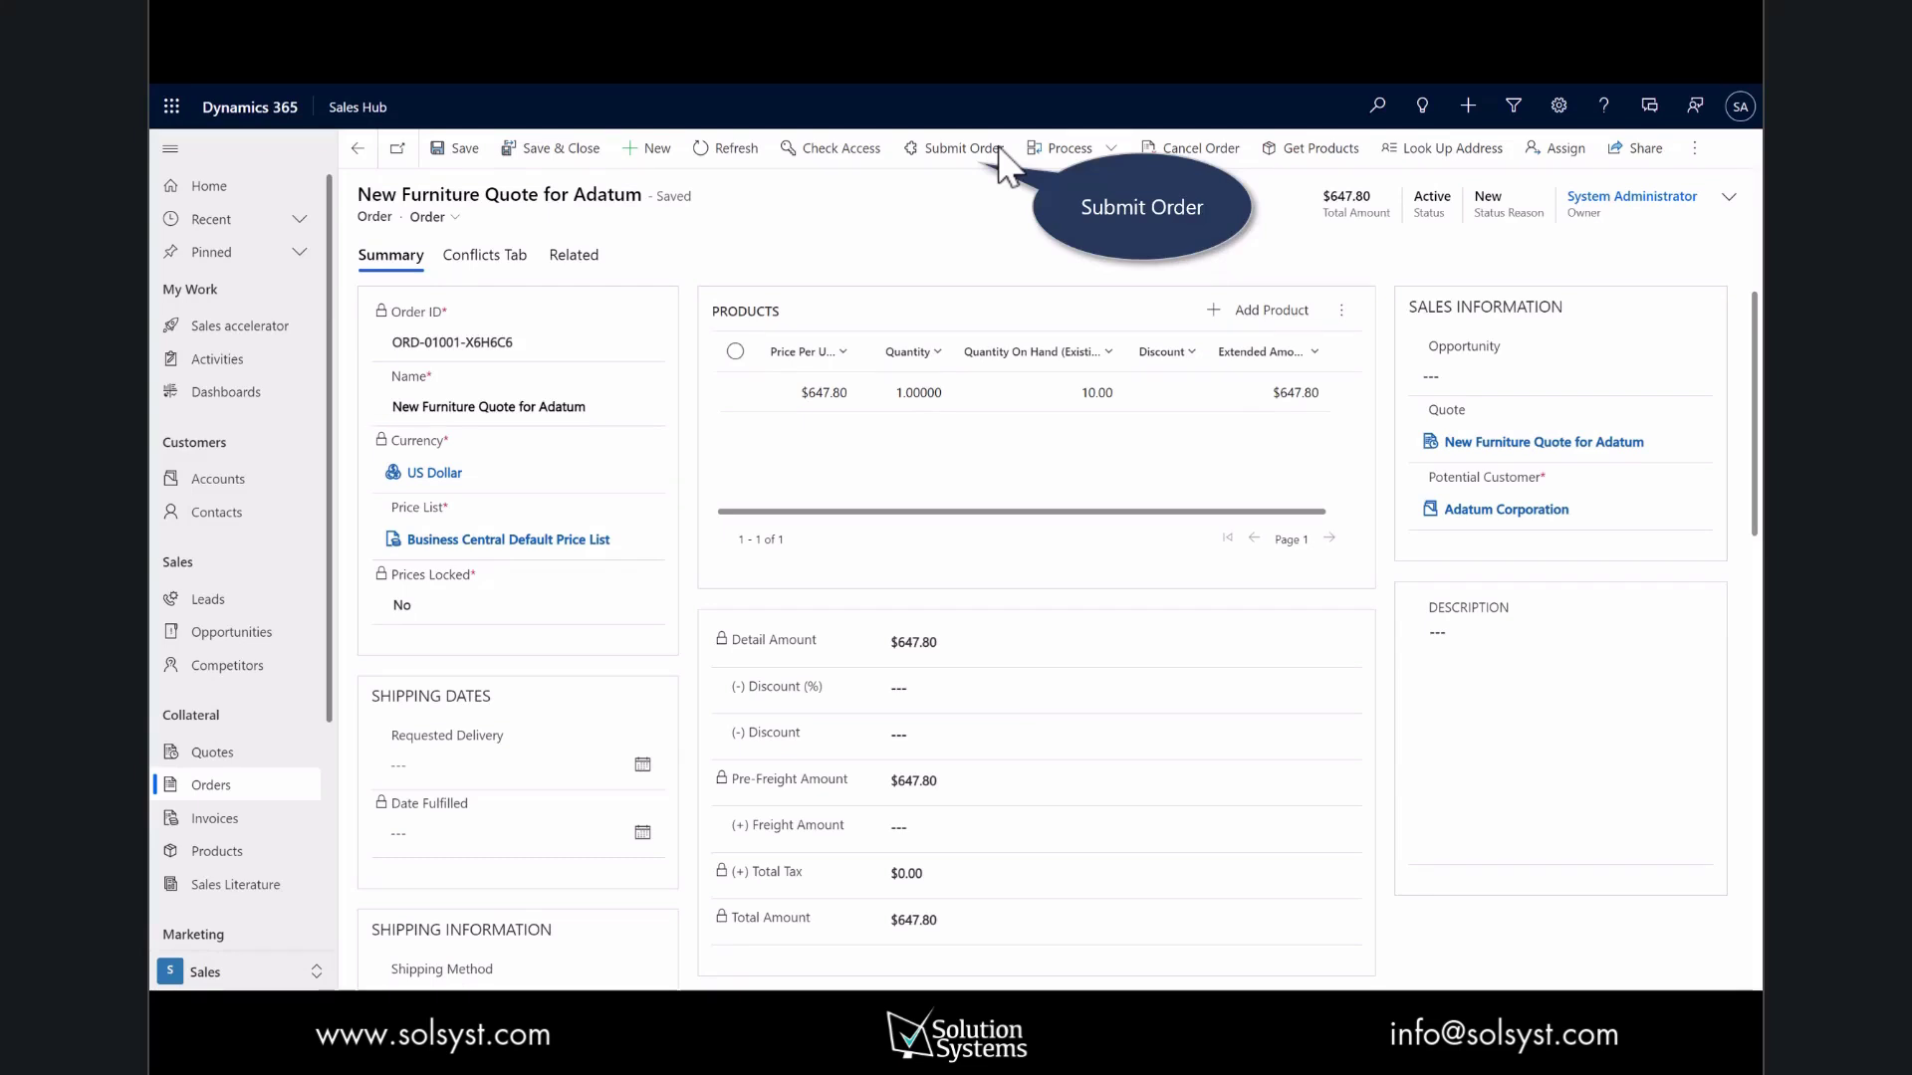
left_click(997, 148)
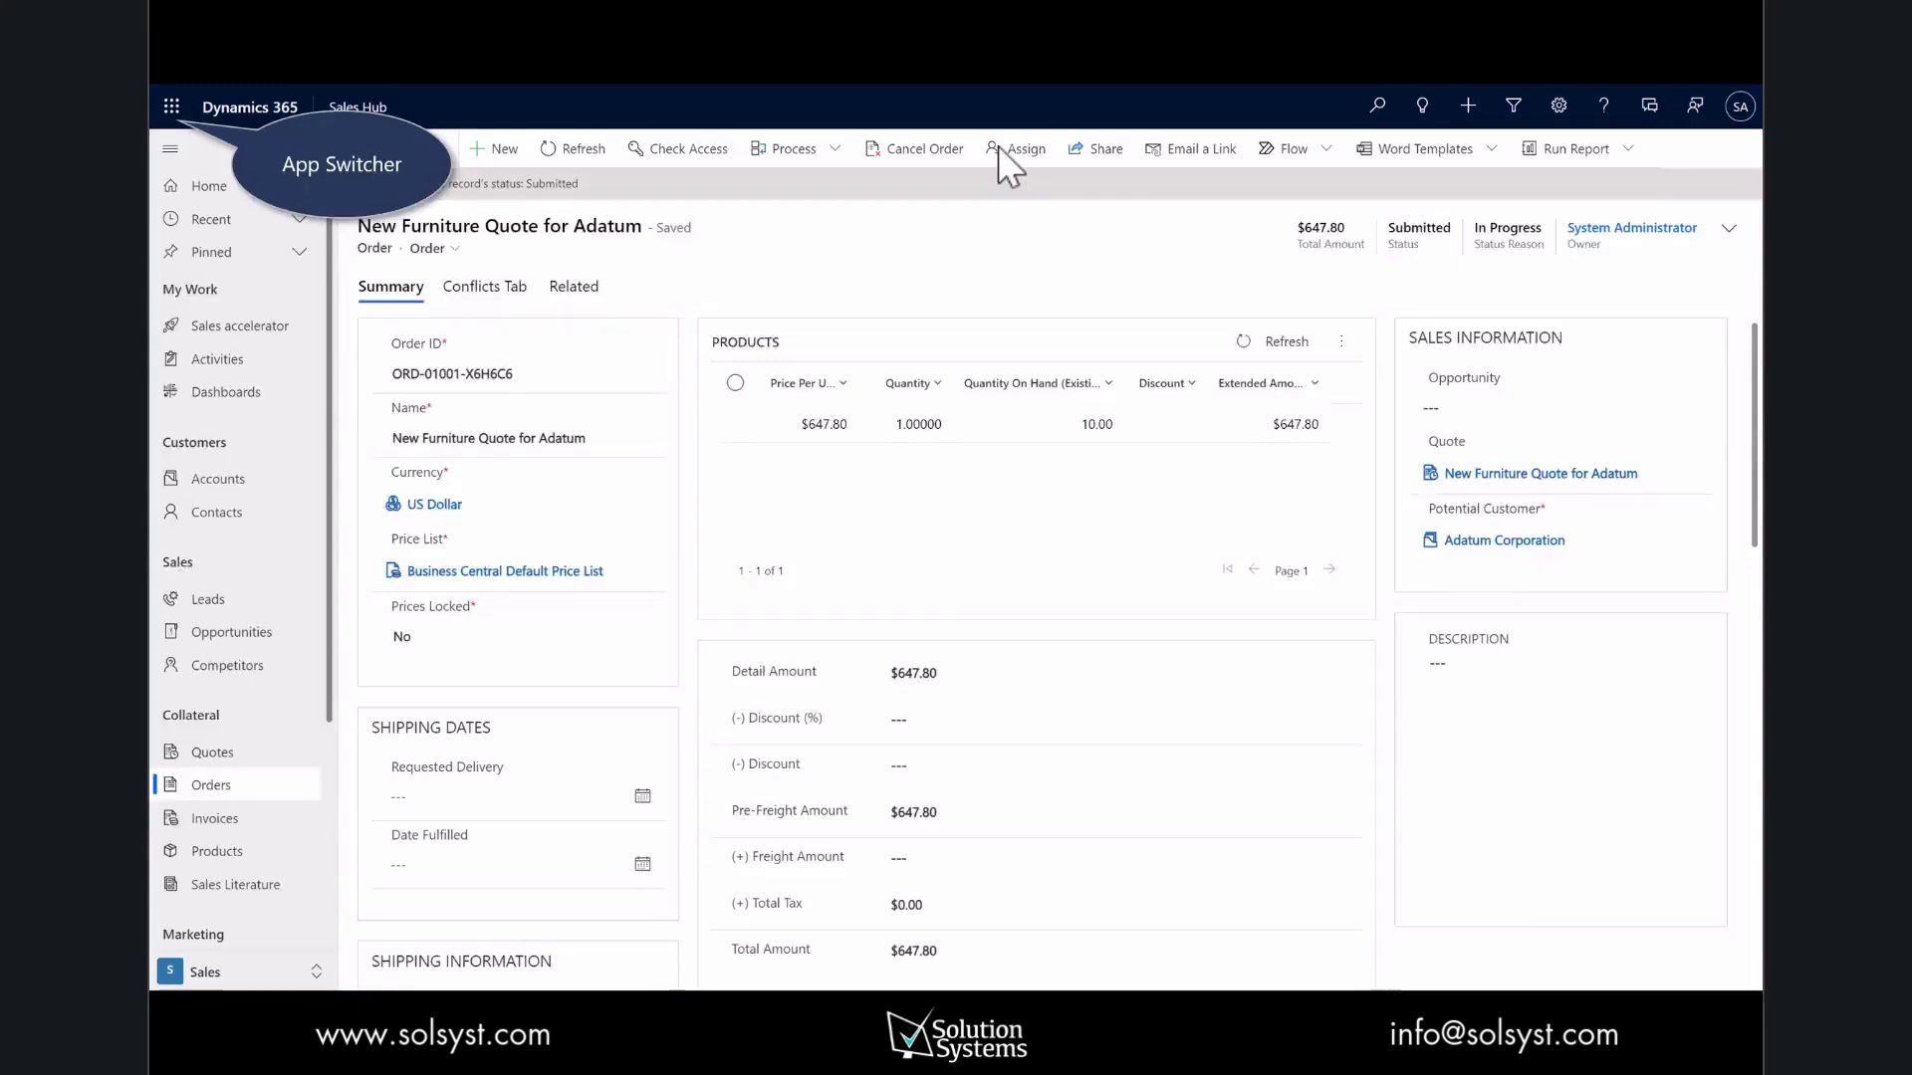
- In Business Central, create a sales order from the Adatum order in Dynamics 365 Sales Orders
left_click(172, 106)
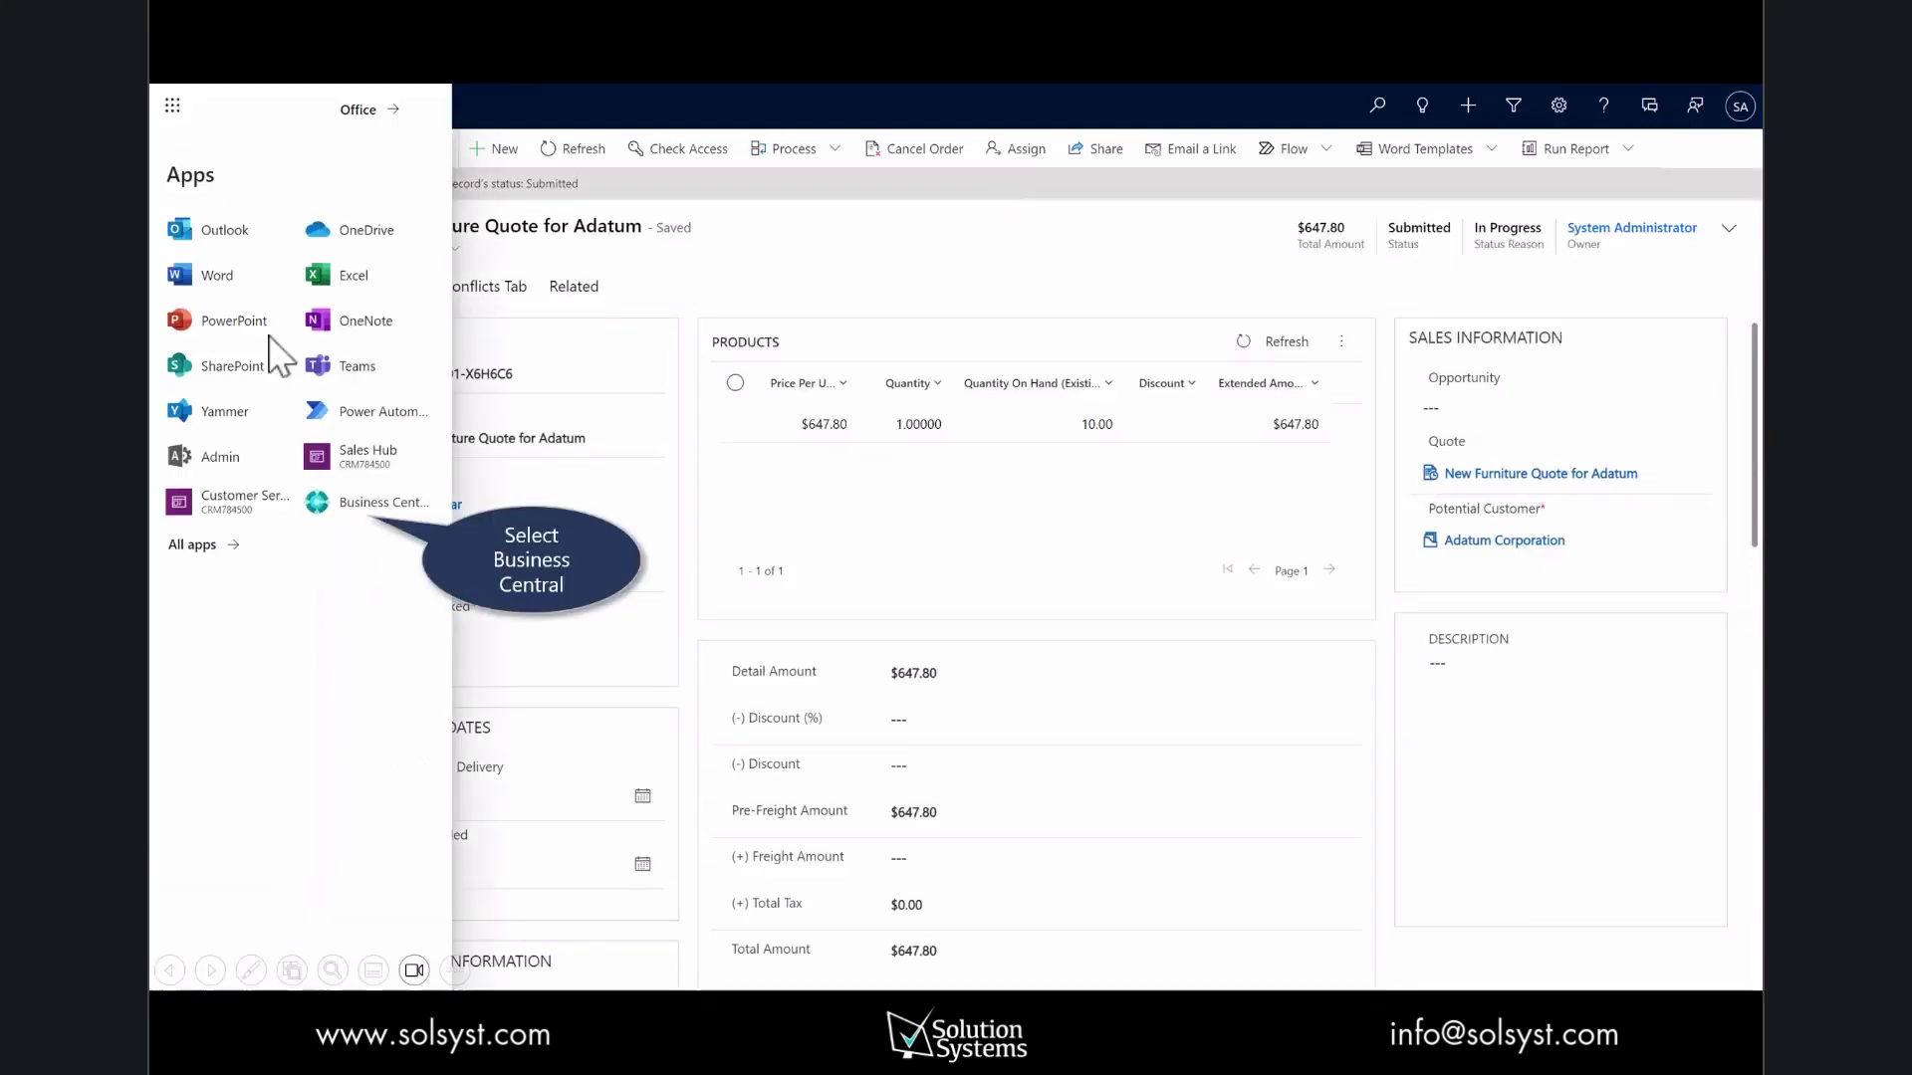
left_click(360, 512)
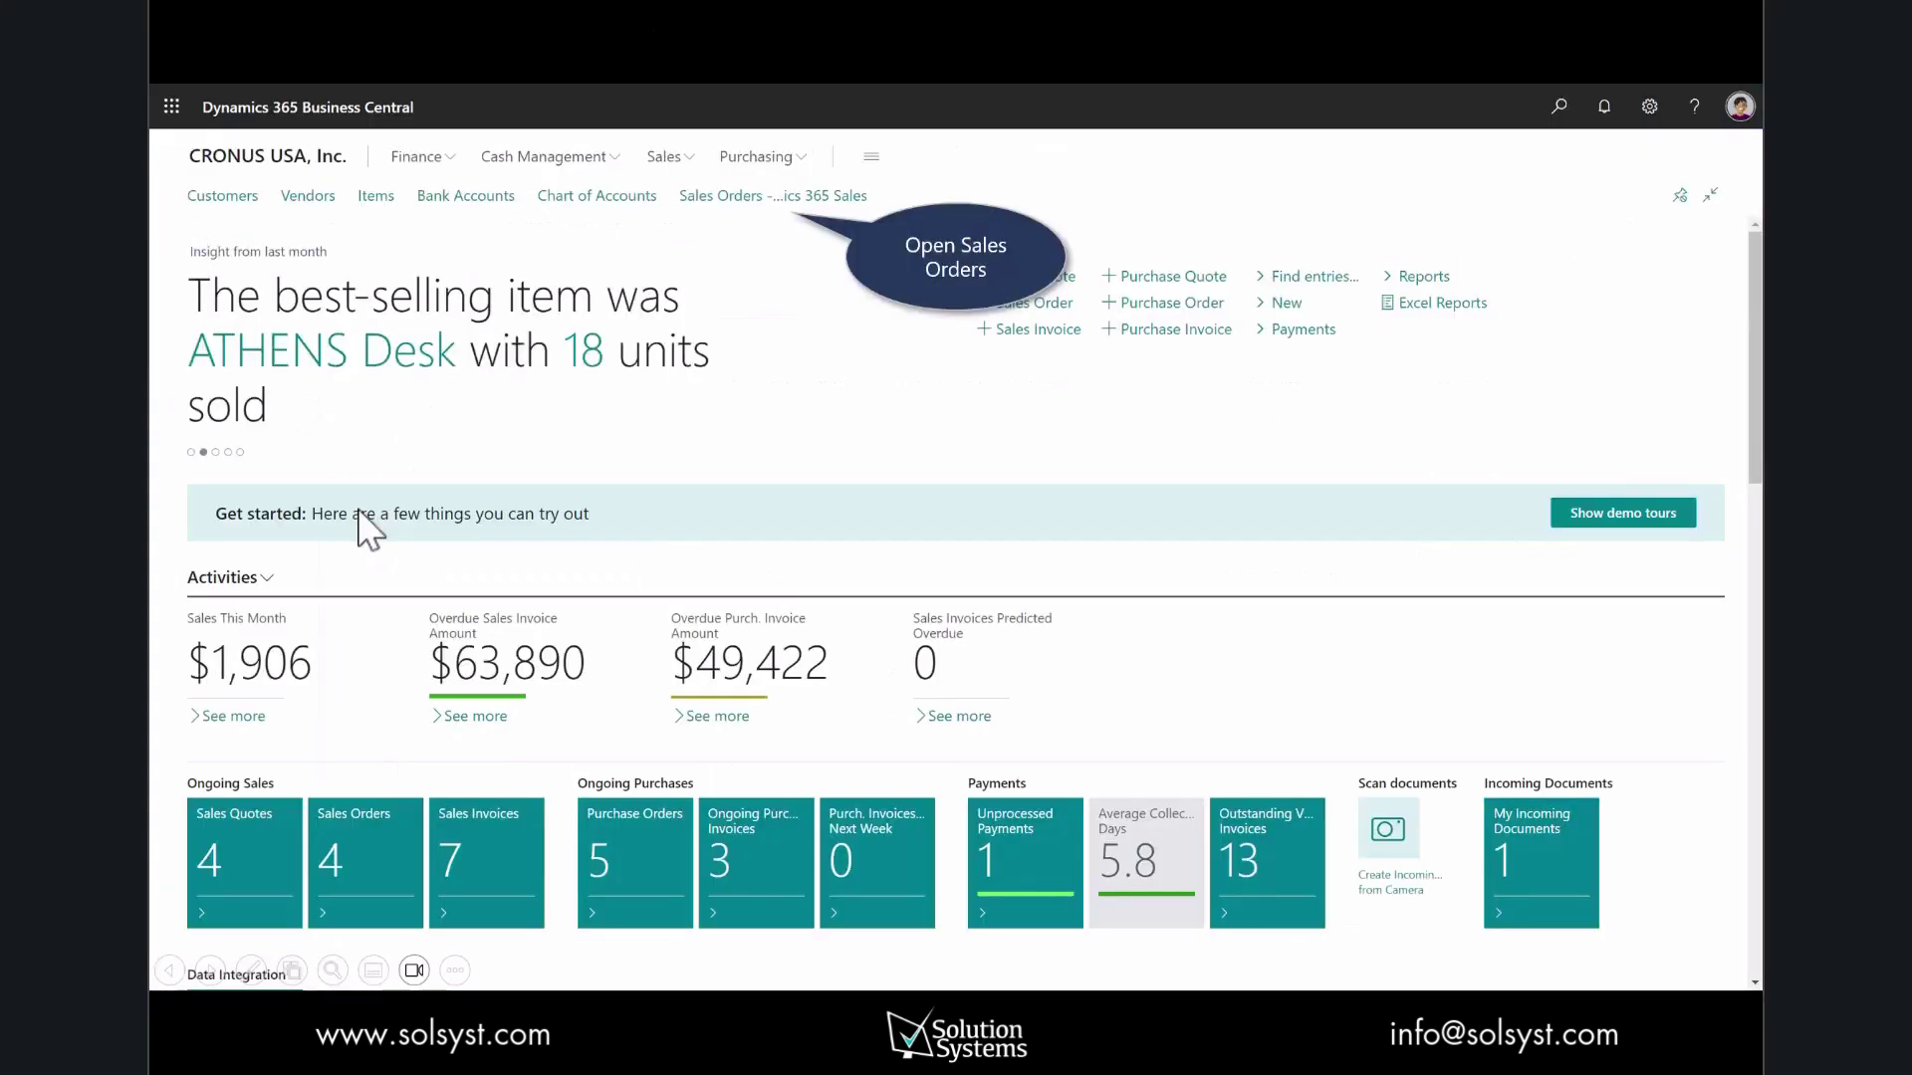
left_click(756, 196)
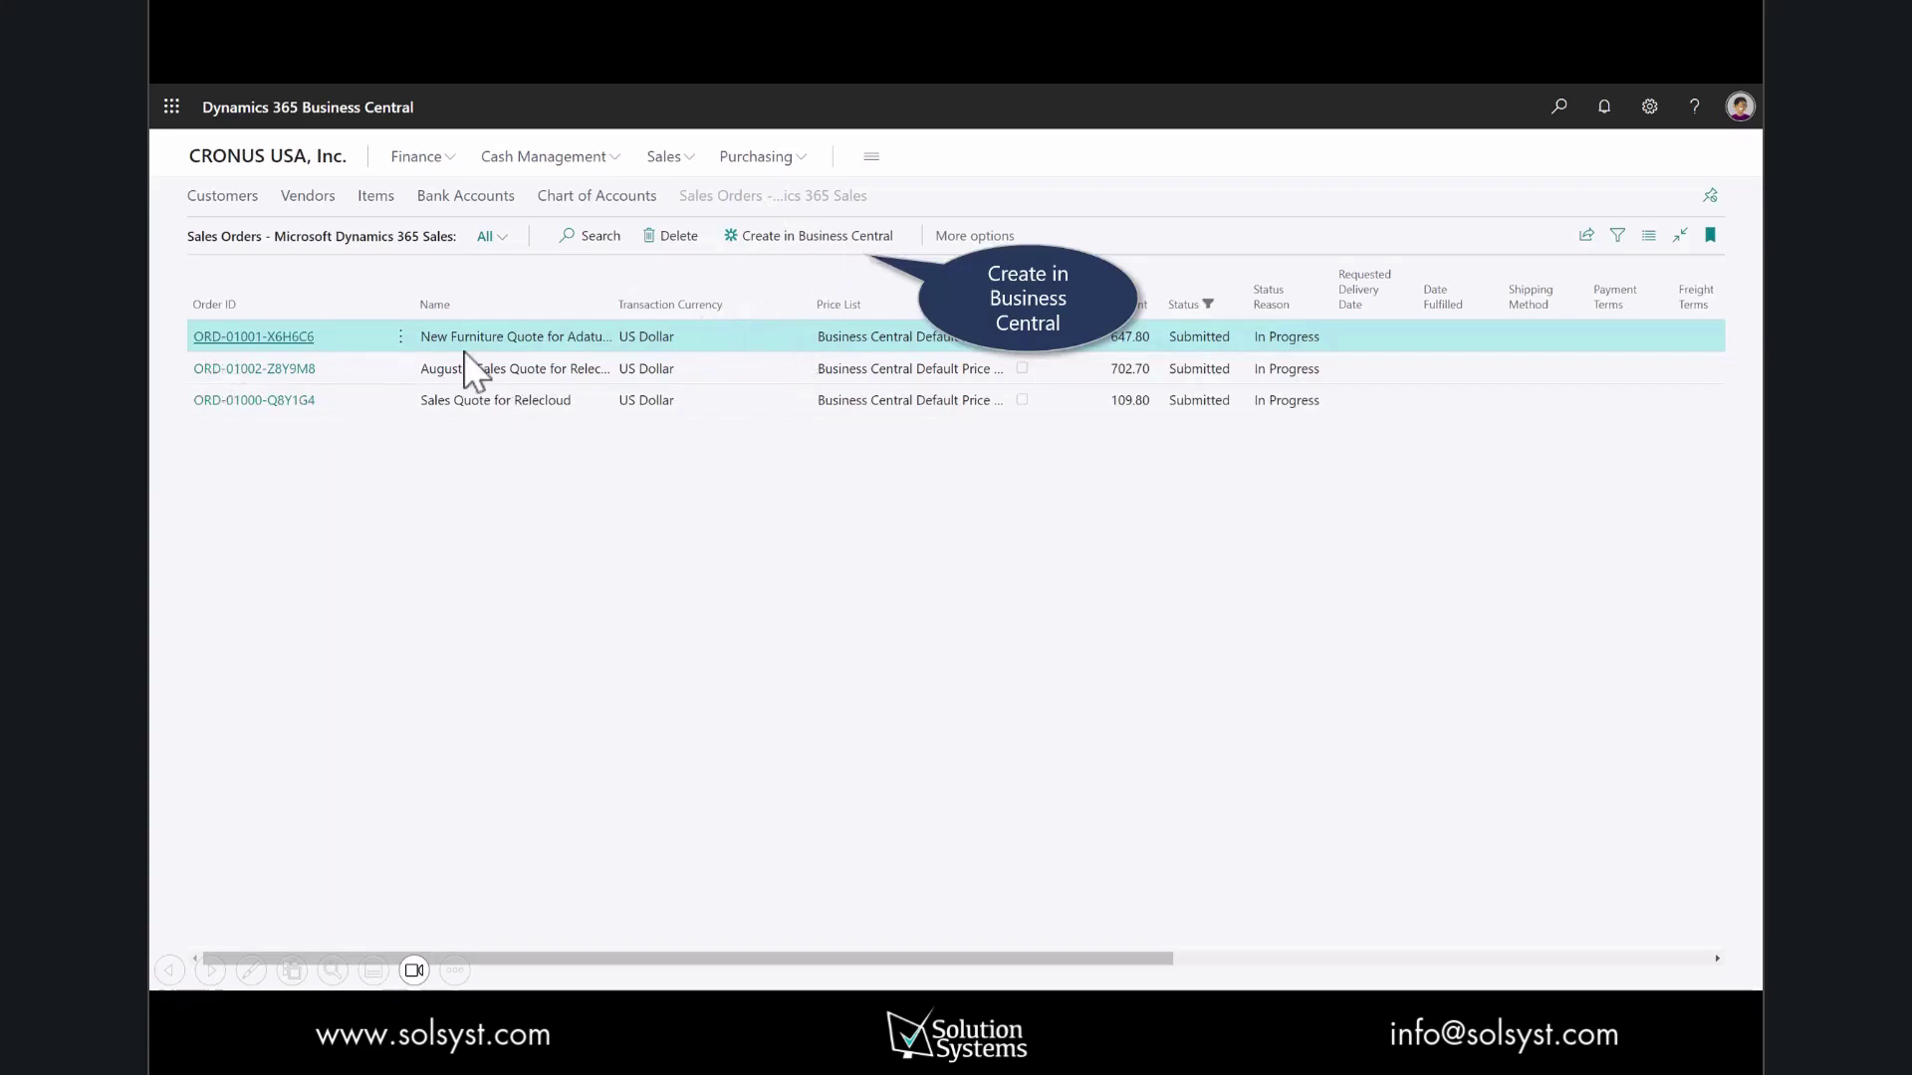
left_click(802, 237)
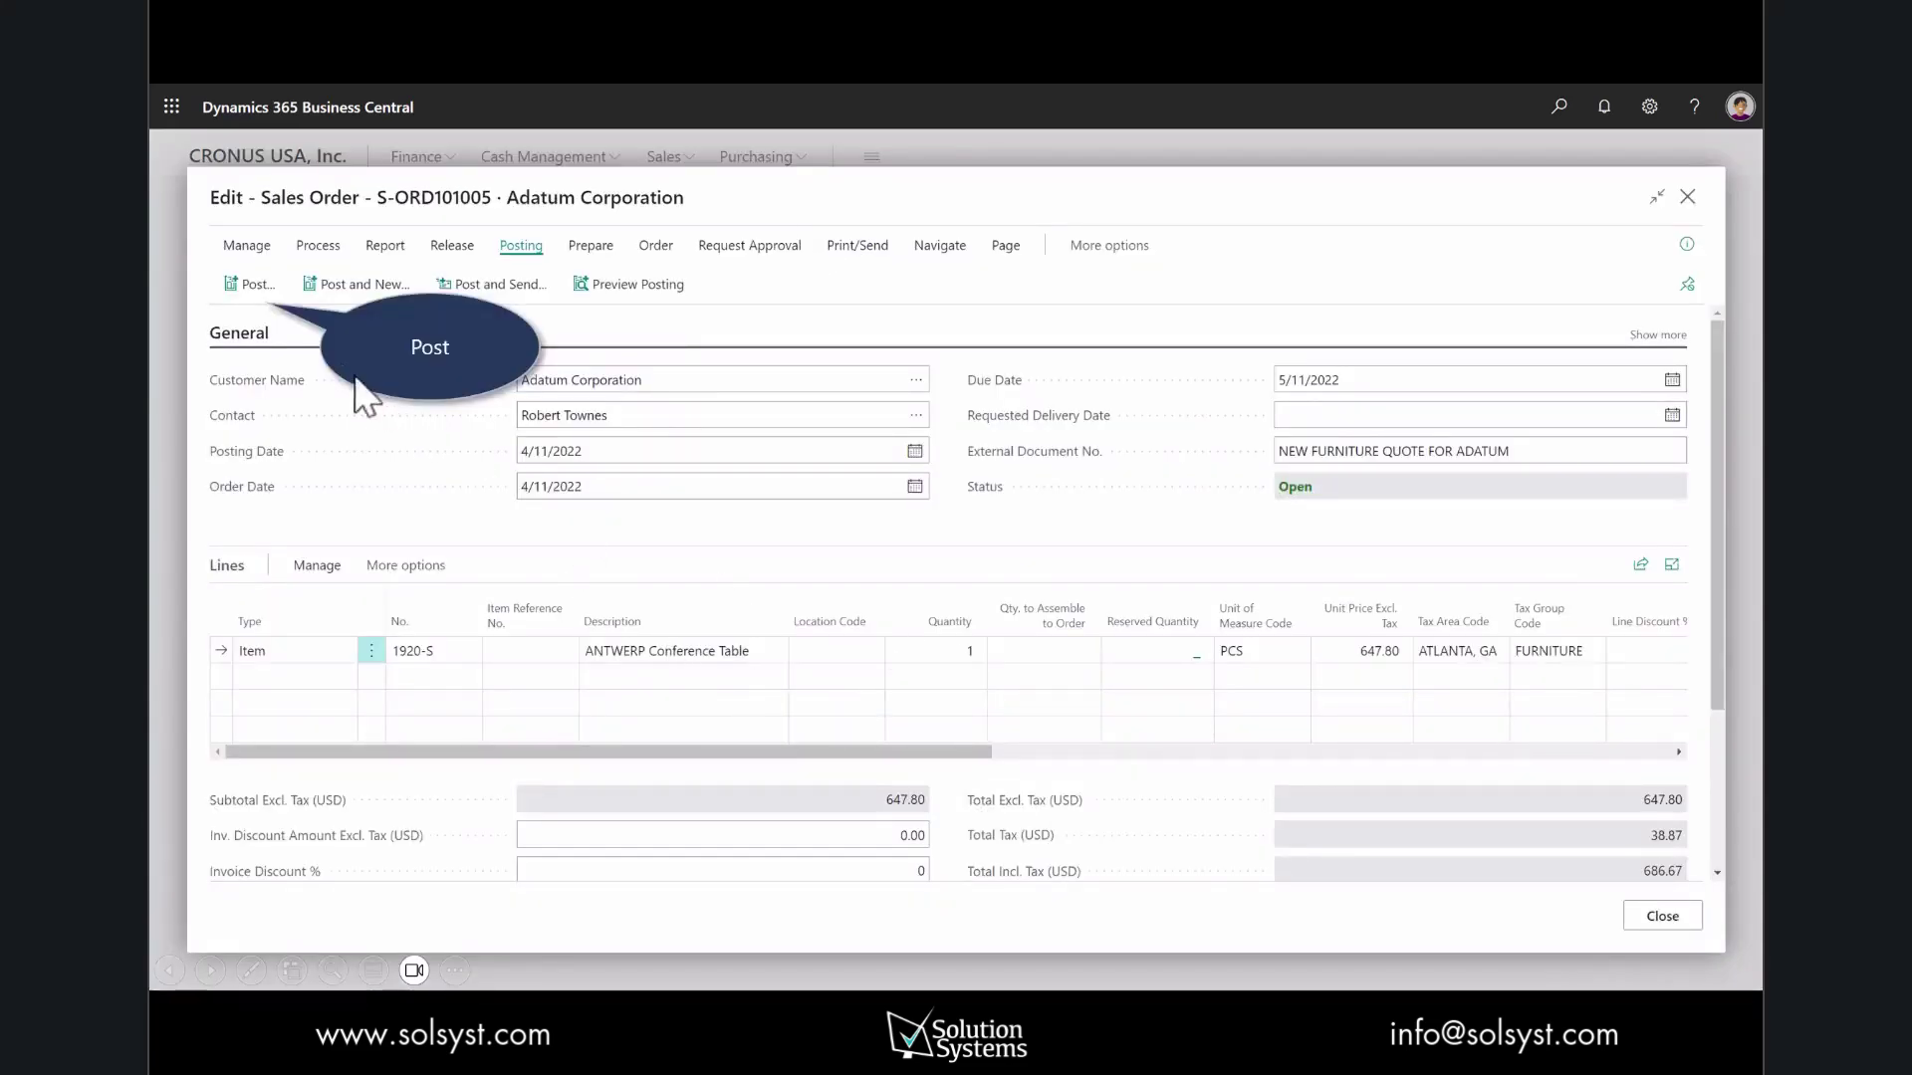
- Ship and invoice the Adatum sales order, view posted invoice PS-INV103215, then close it
left_click(249, 286)
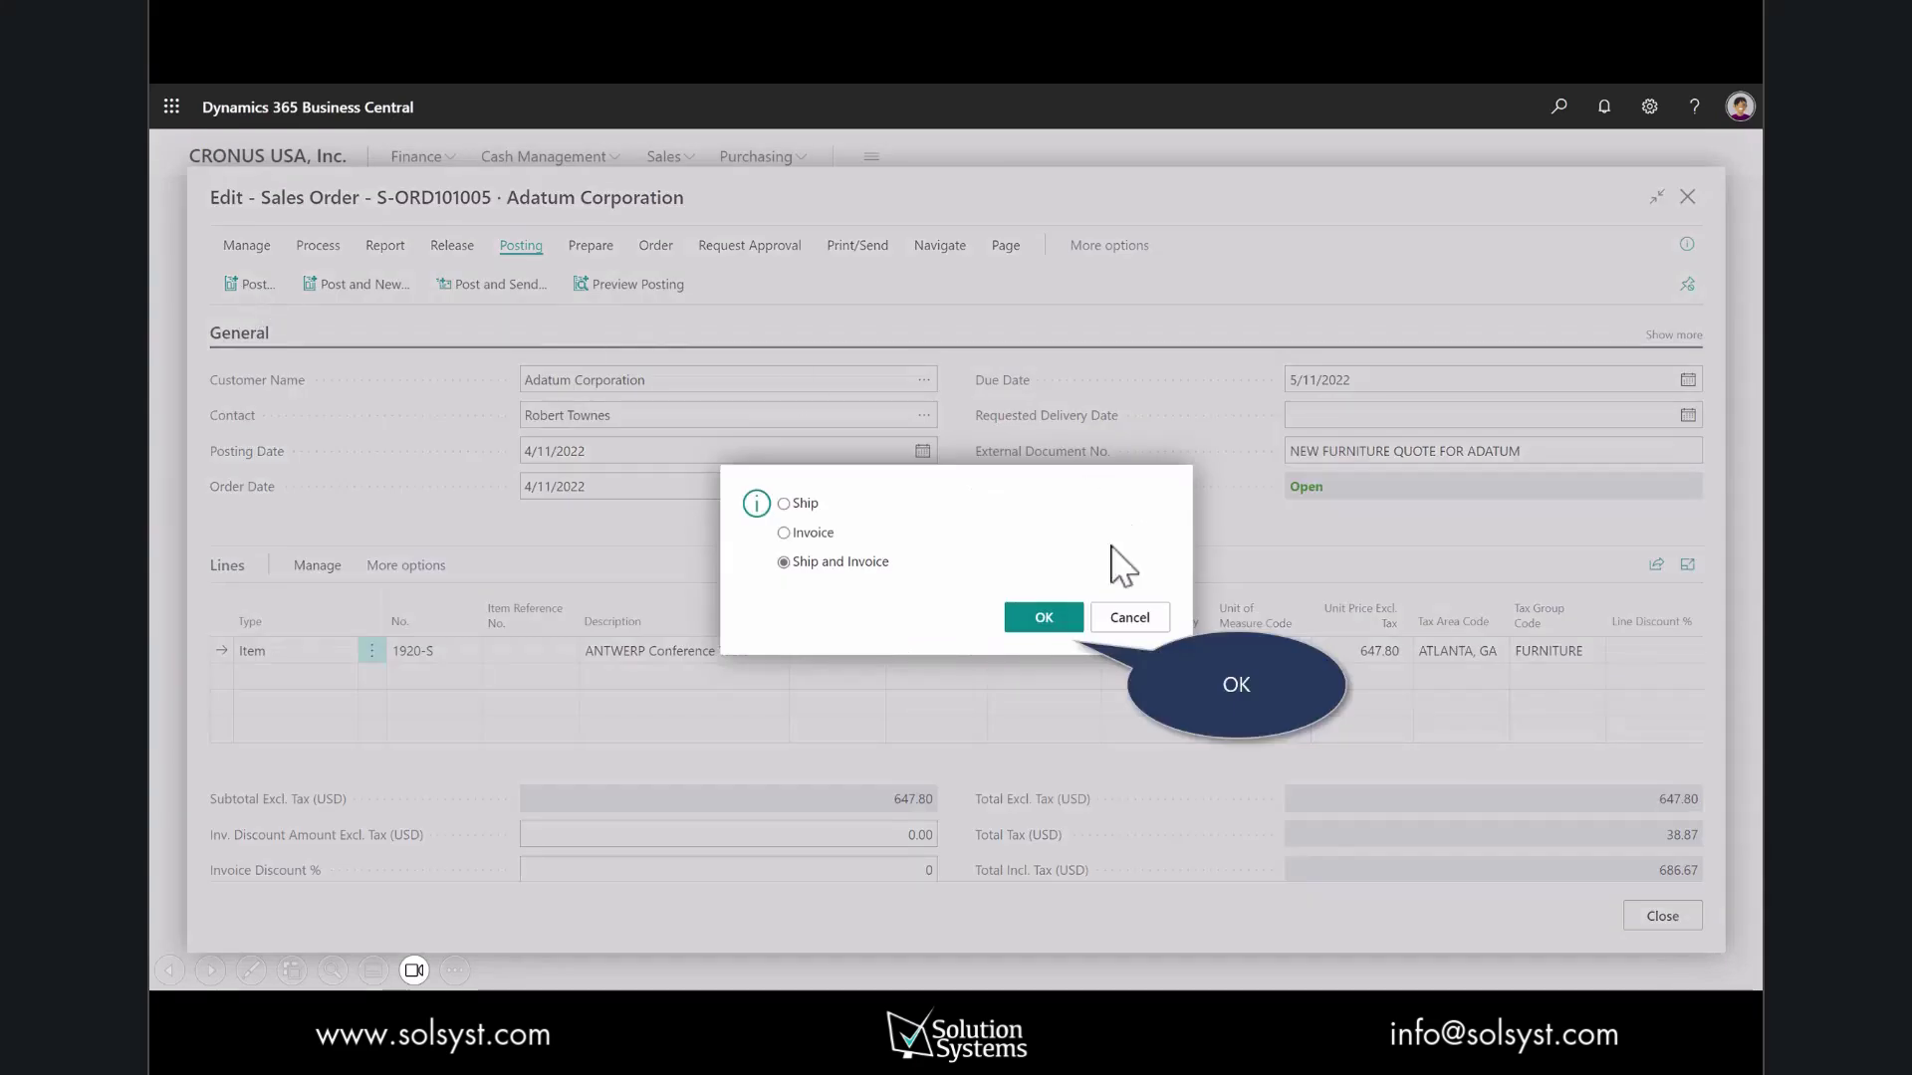
left_click(1038, 619)
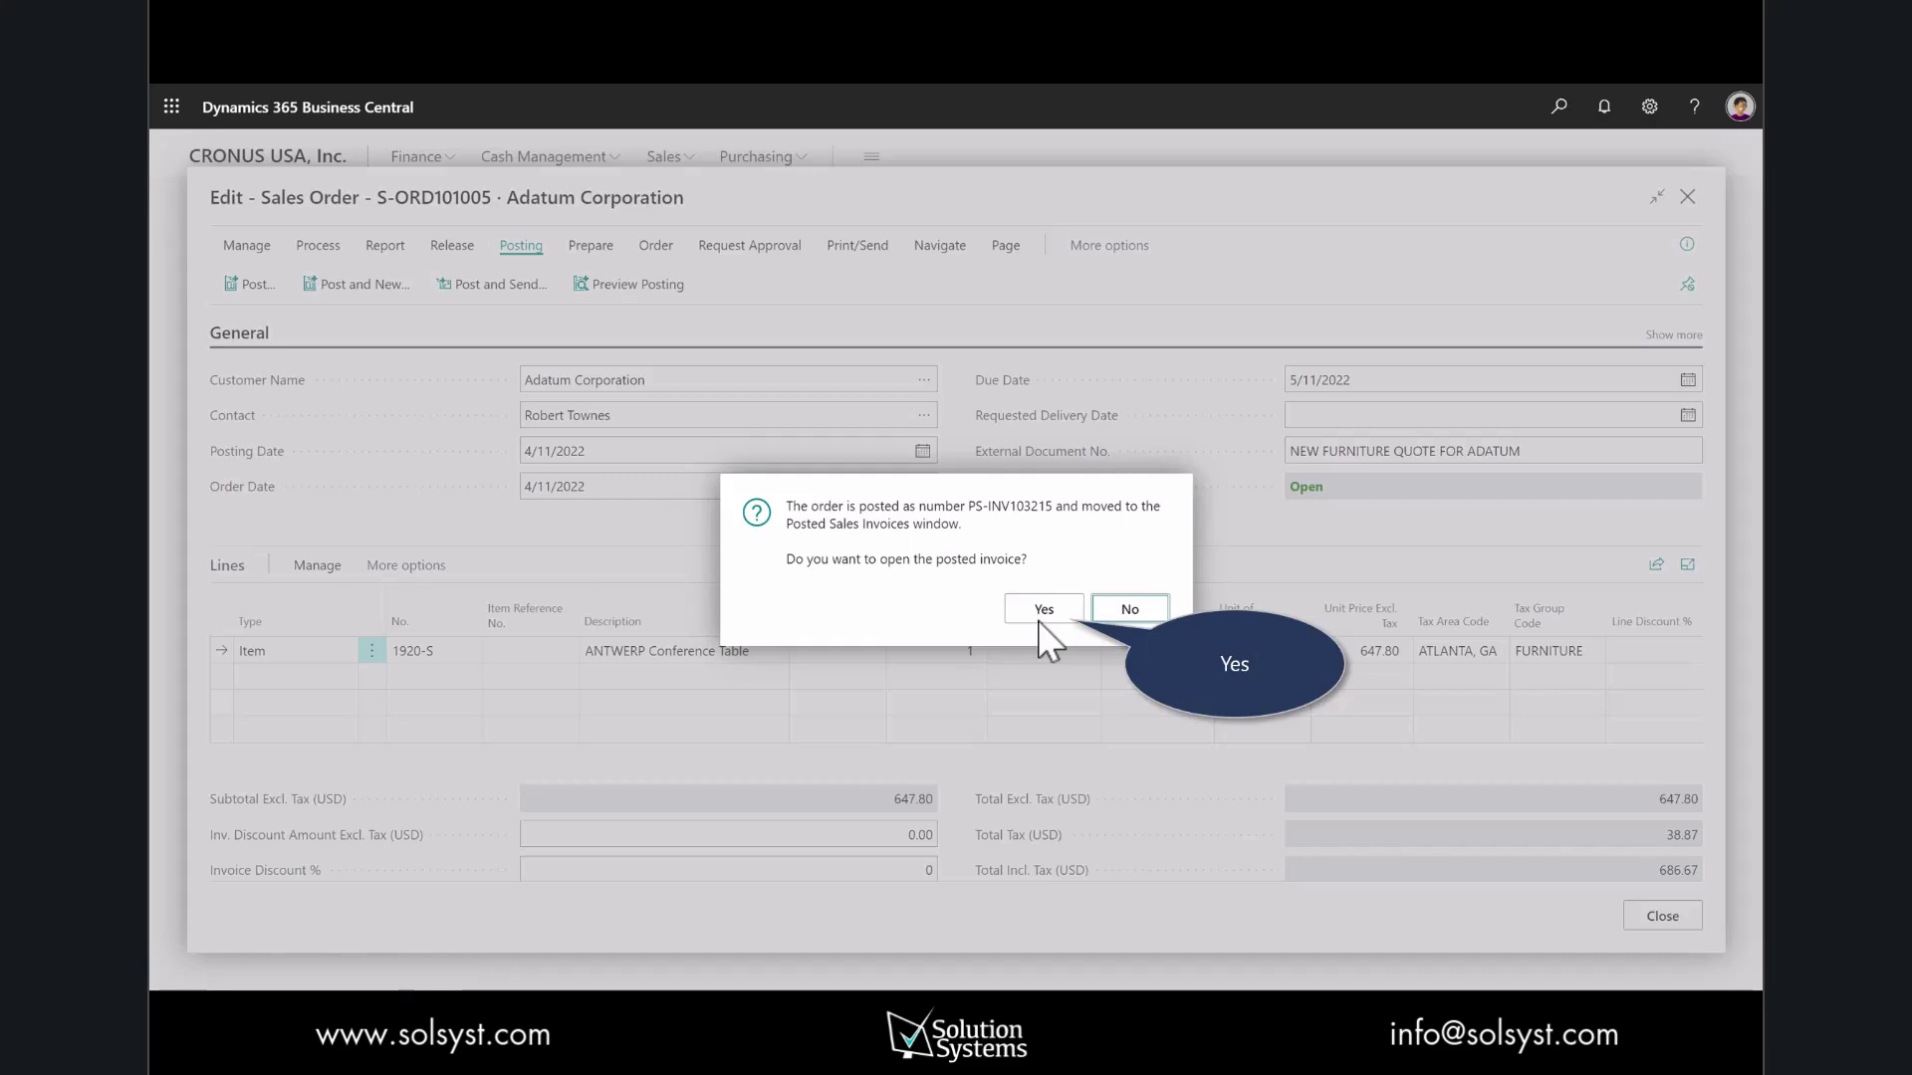
left_click(1037, 619)
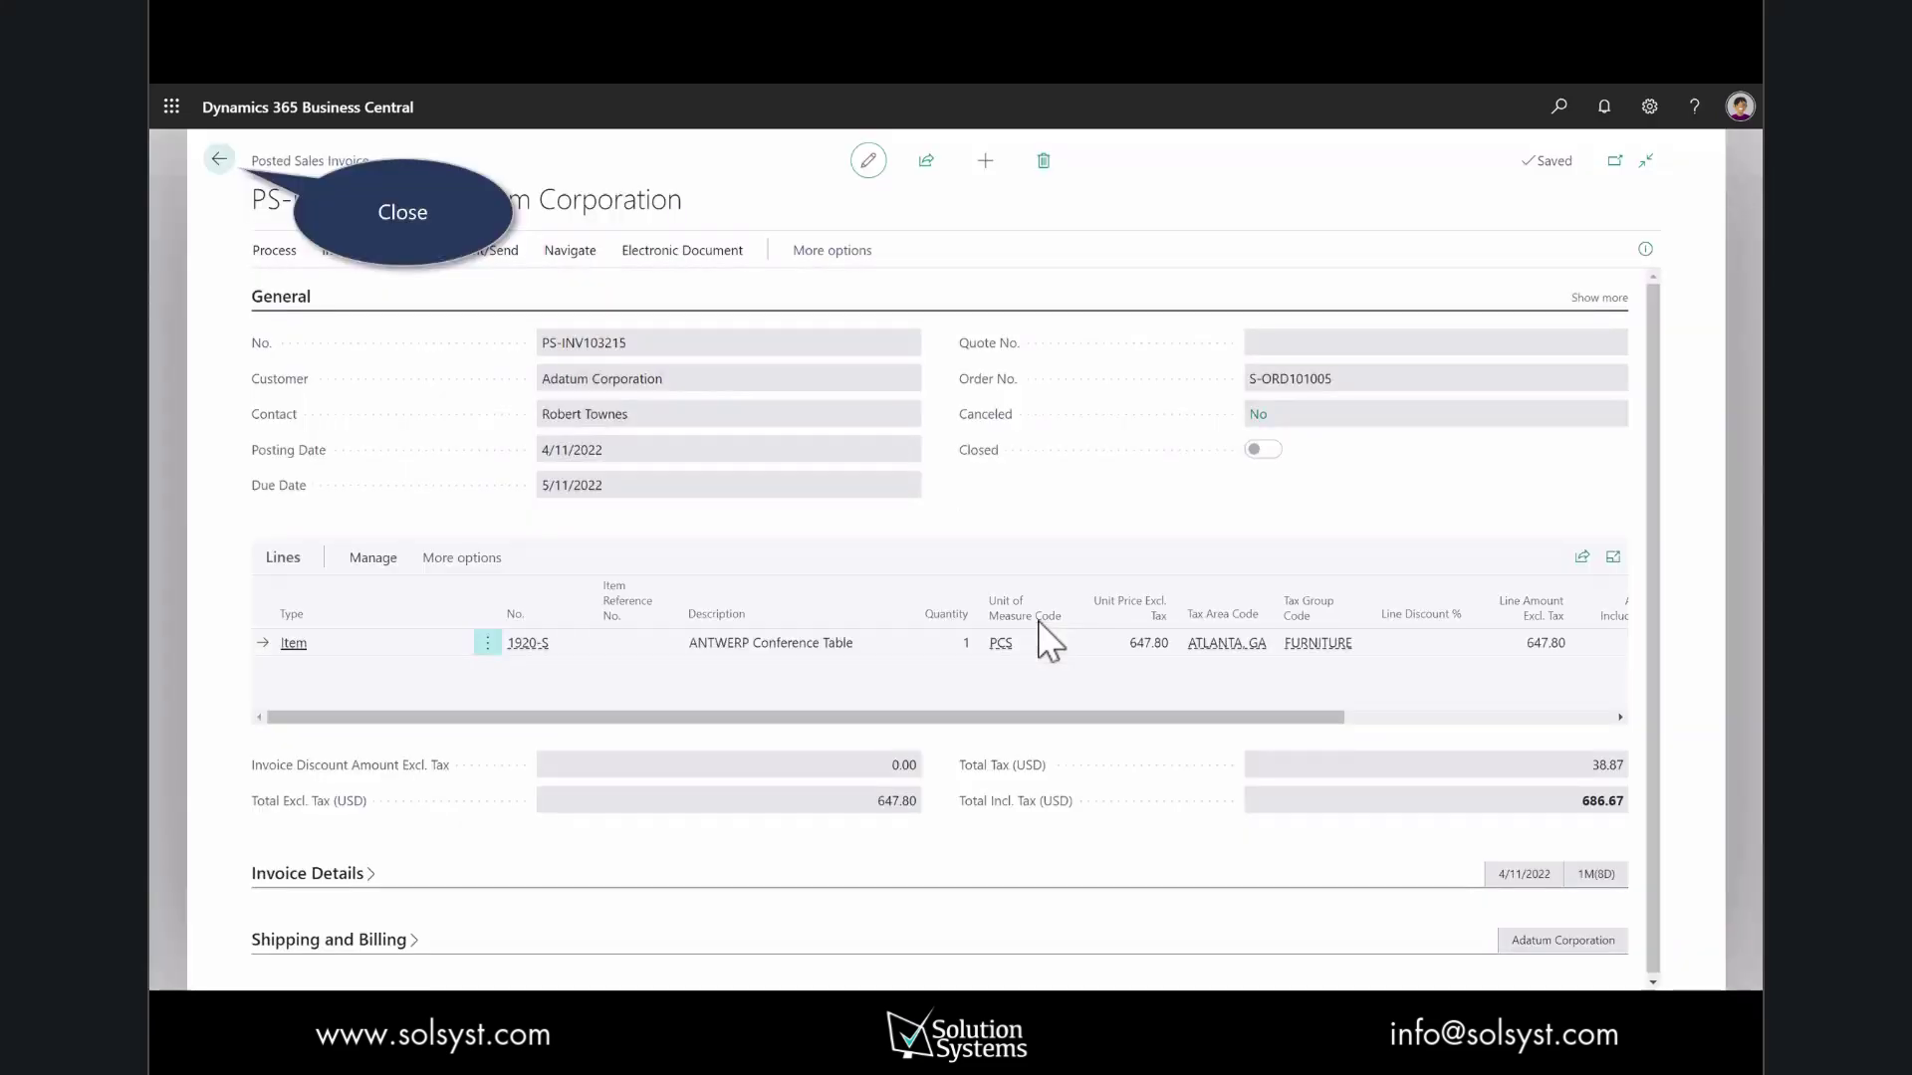
key("Escape")
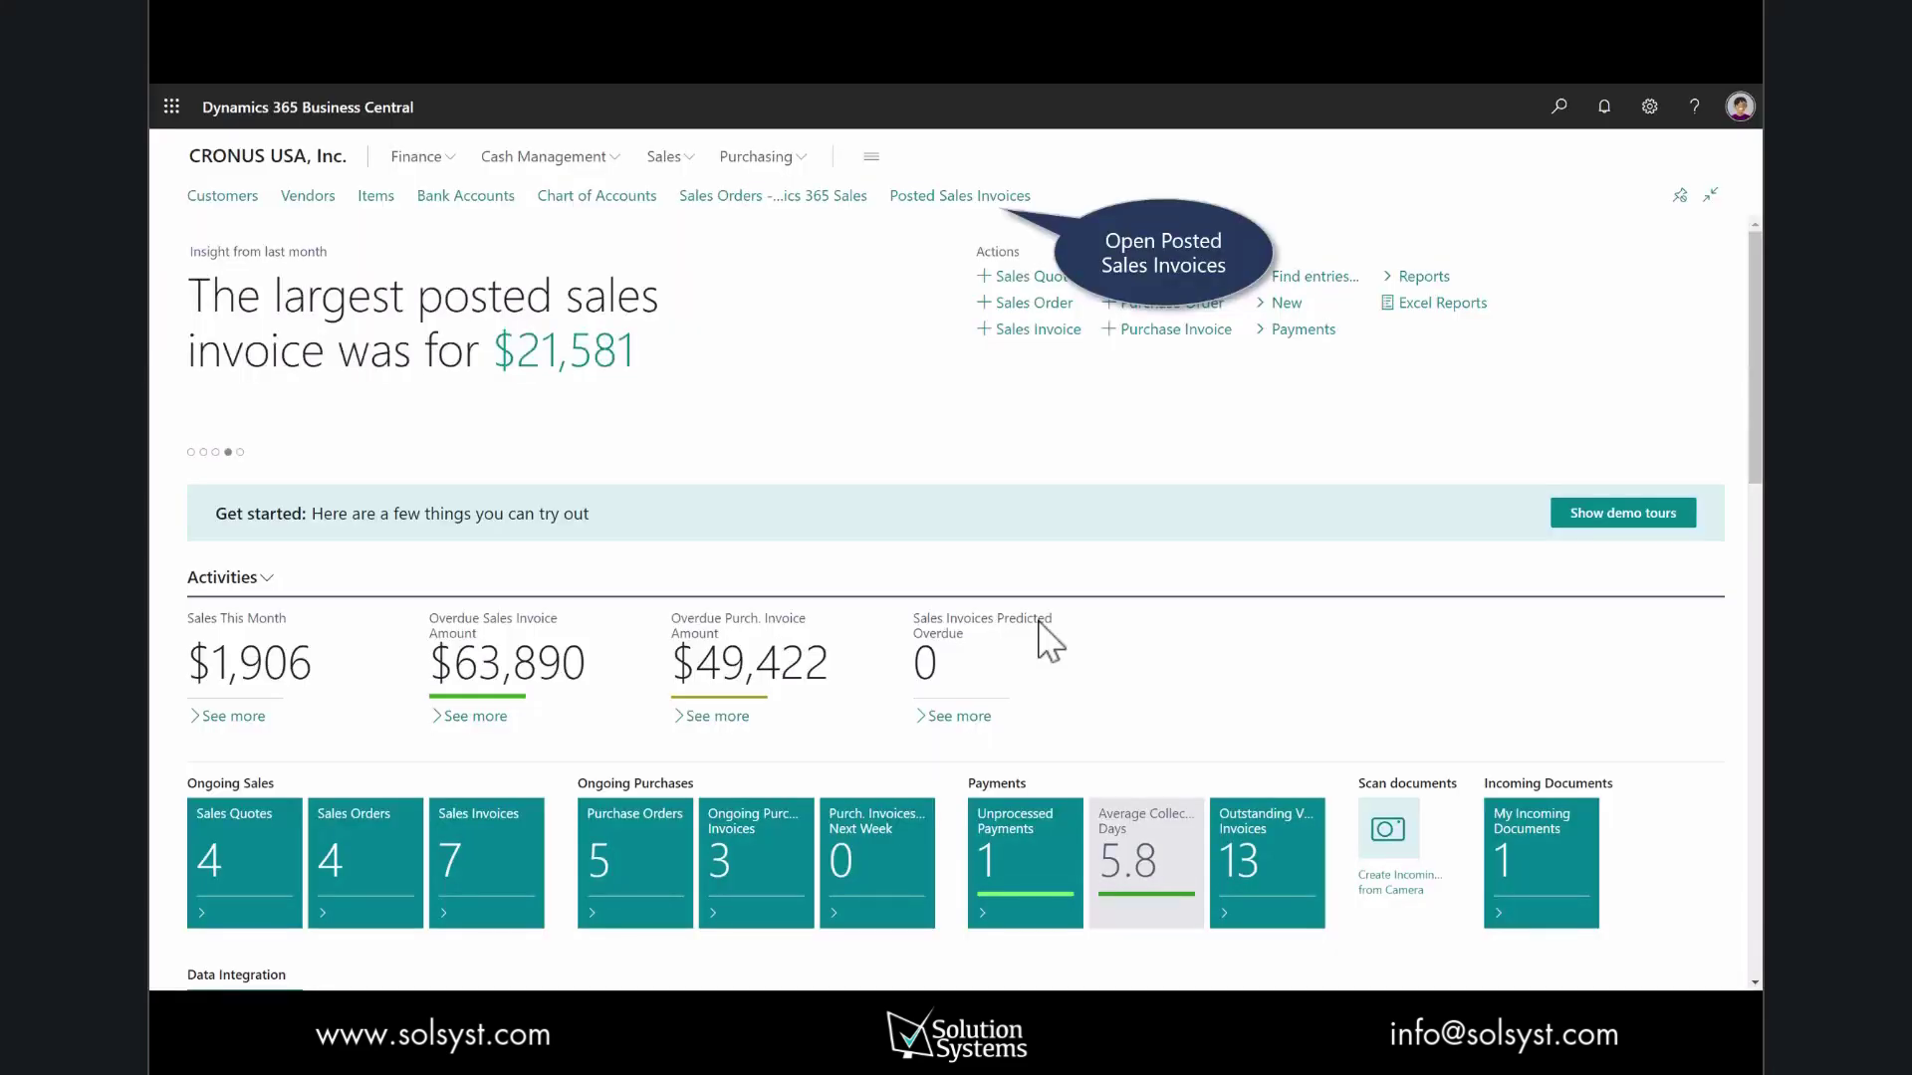
- Send posted invoice PS-INV103215 to Dynamics 365 Sales as a new invoice
left_click(928, 196)
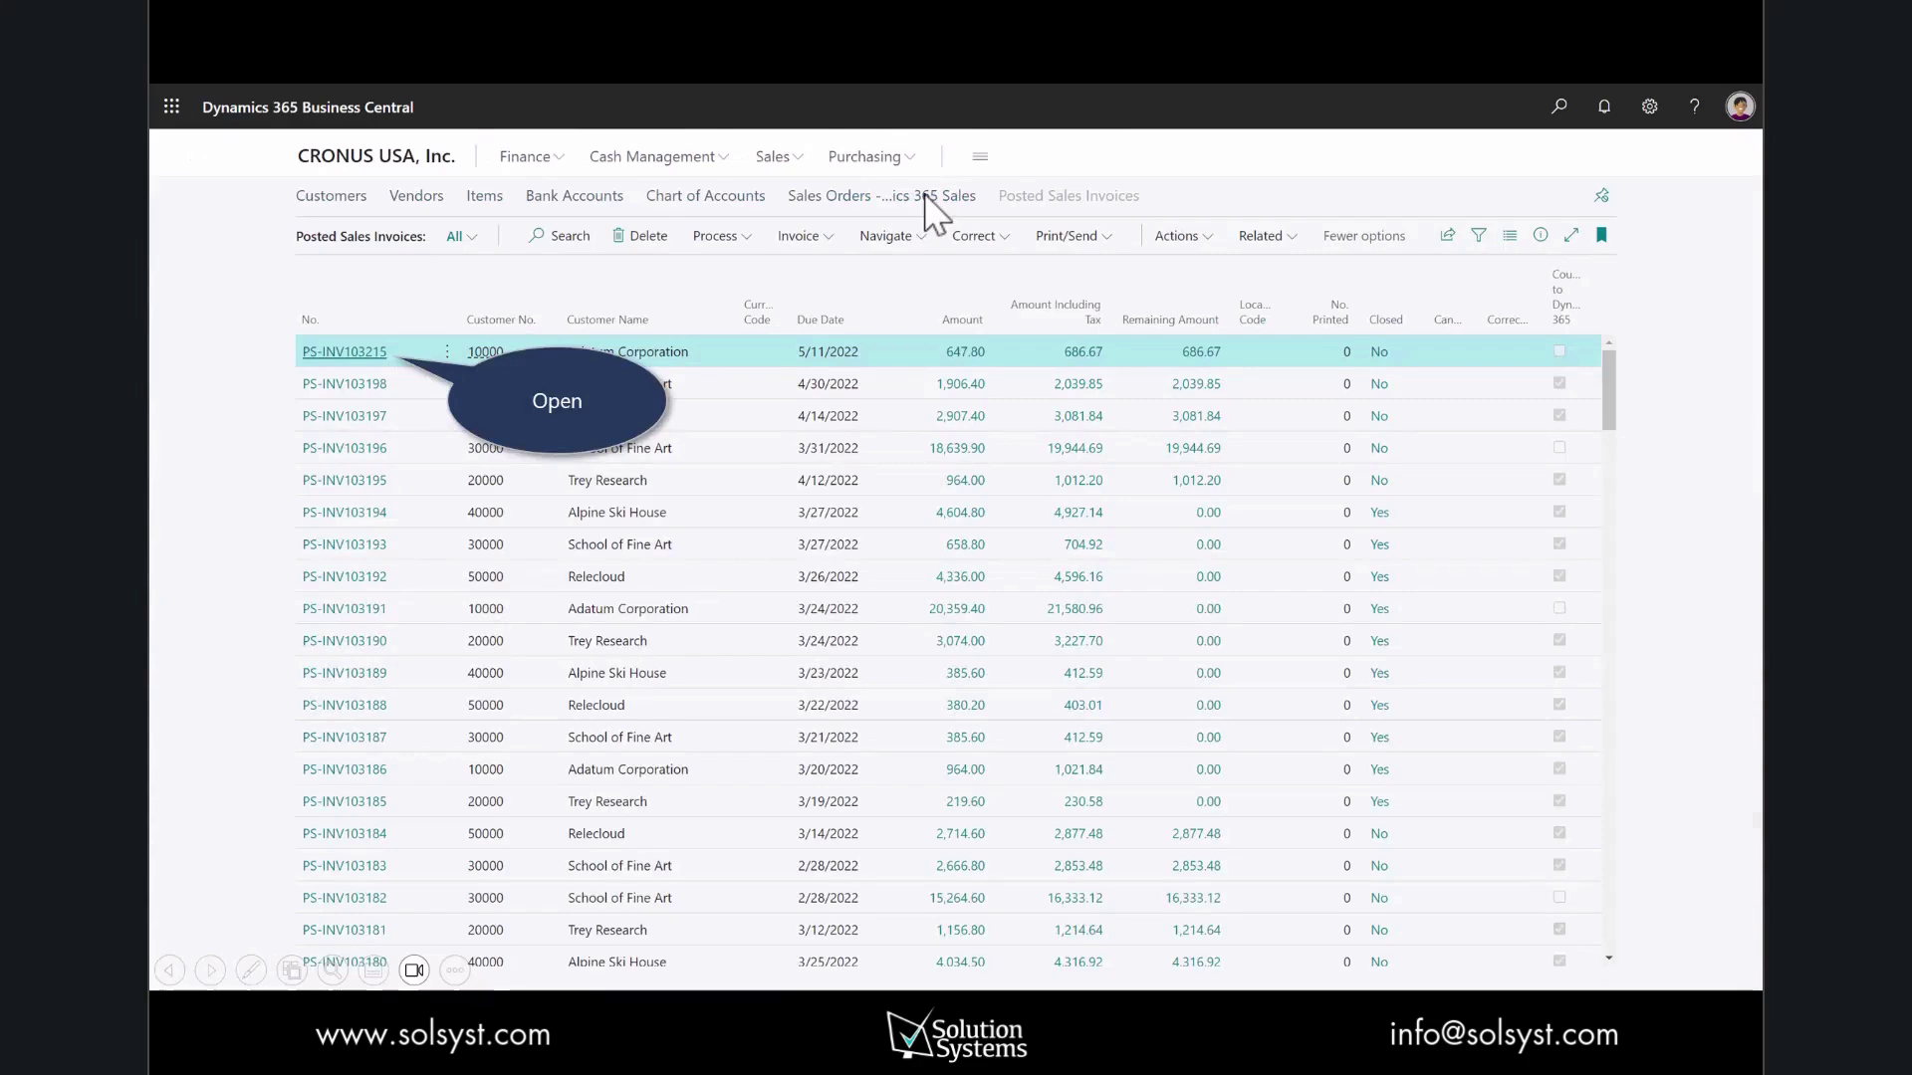
left_click(356, 352)
left_click(436, 290)
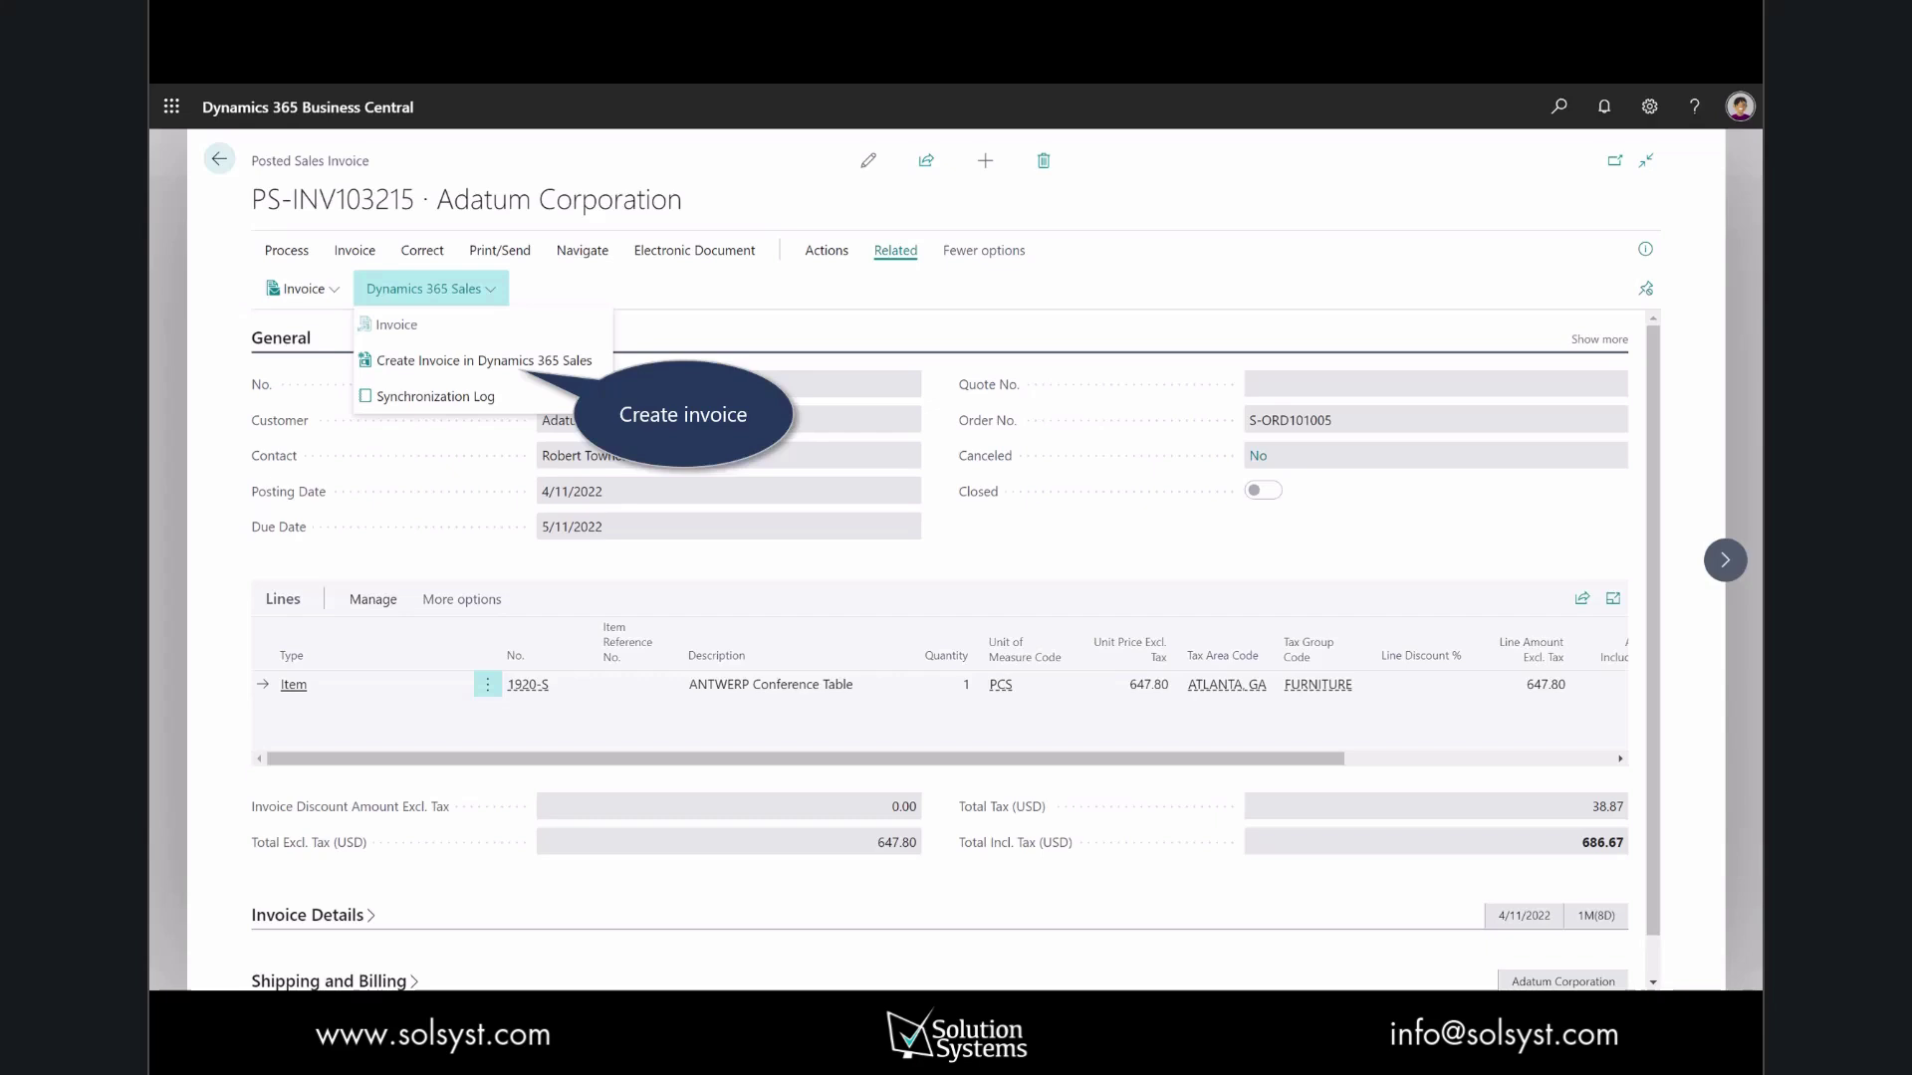
left_click(428, 364)
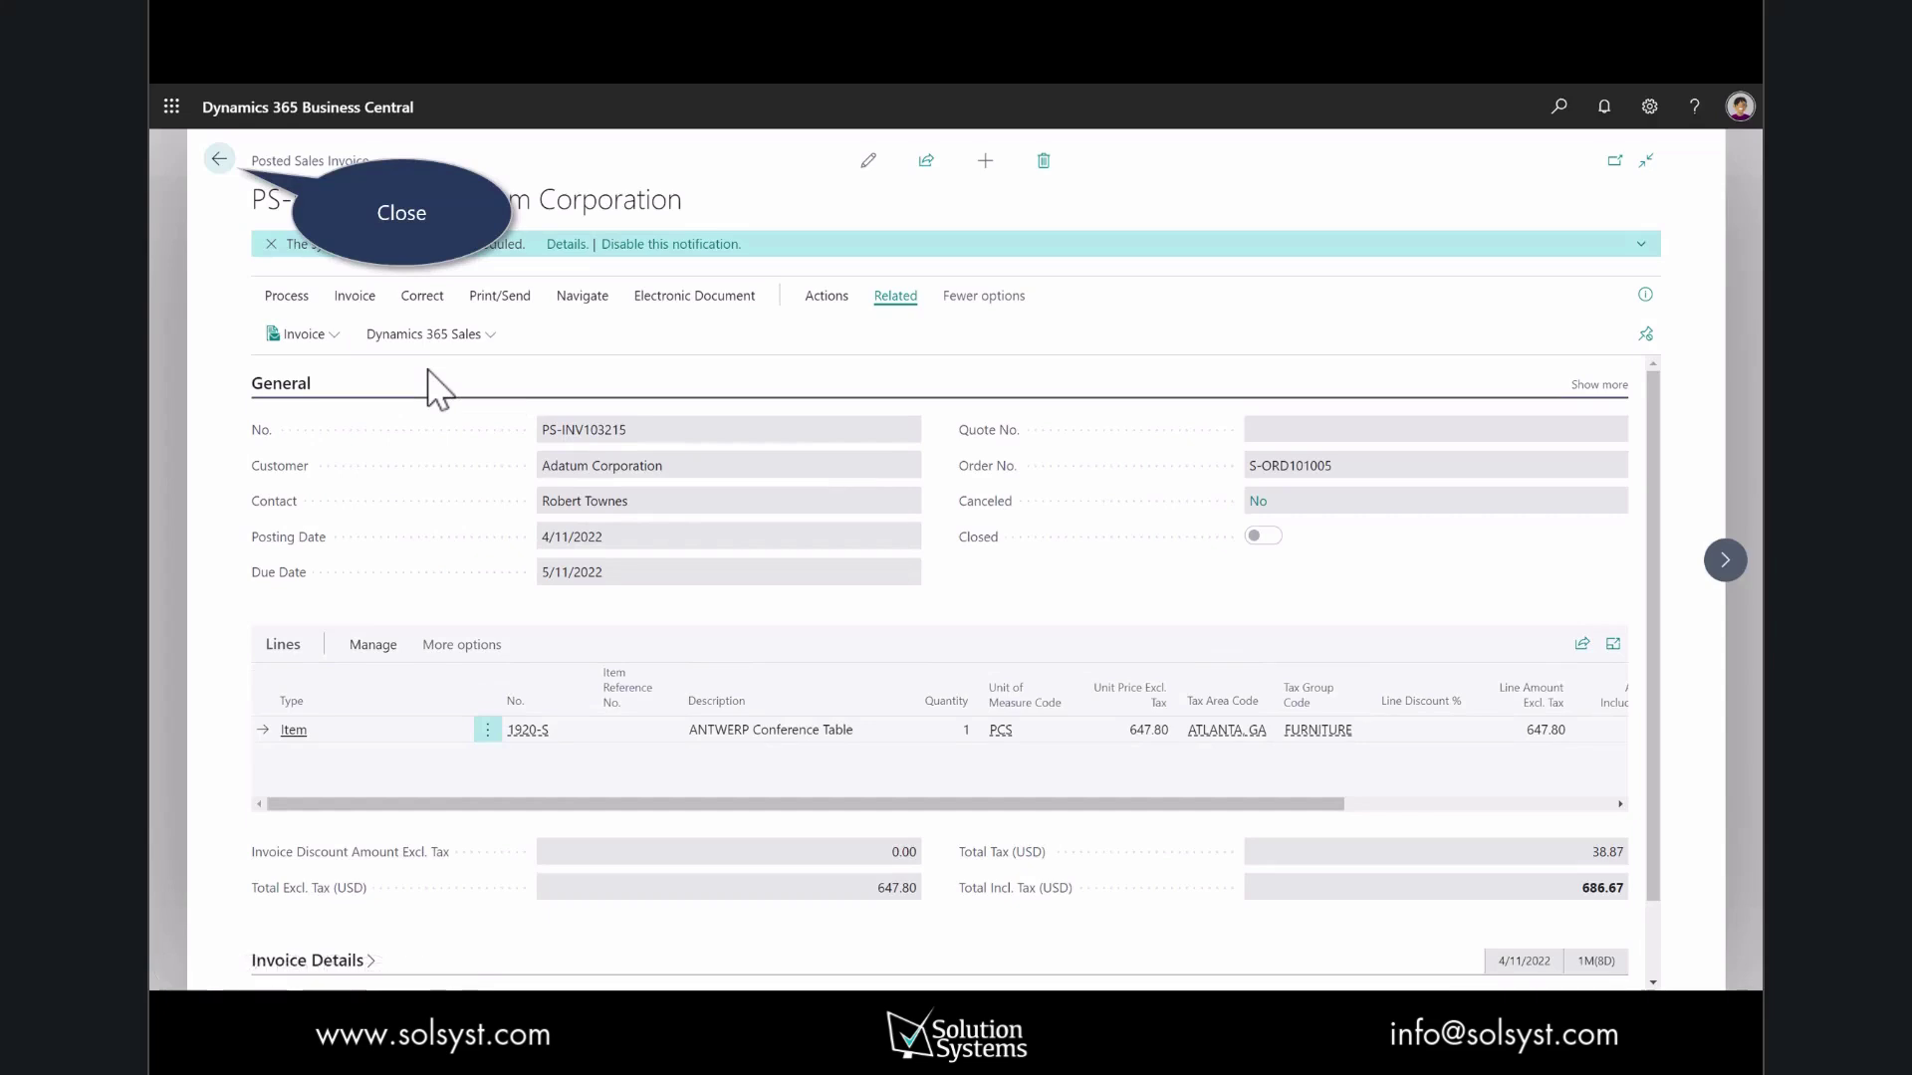
key("Escape")
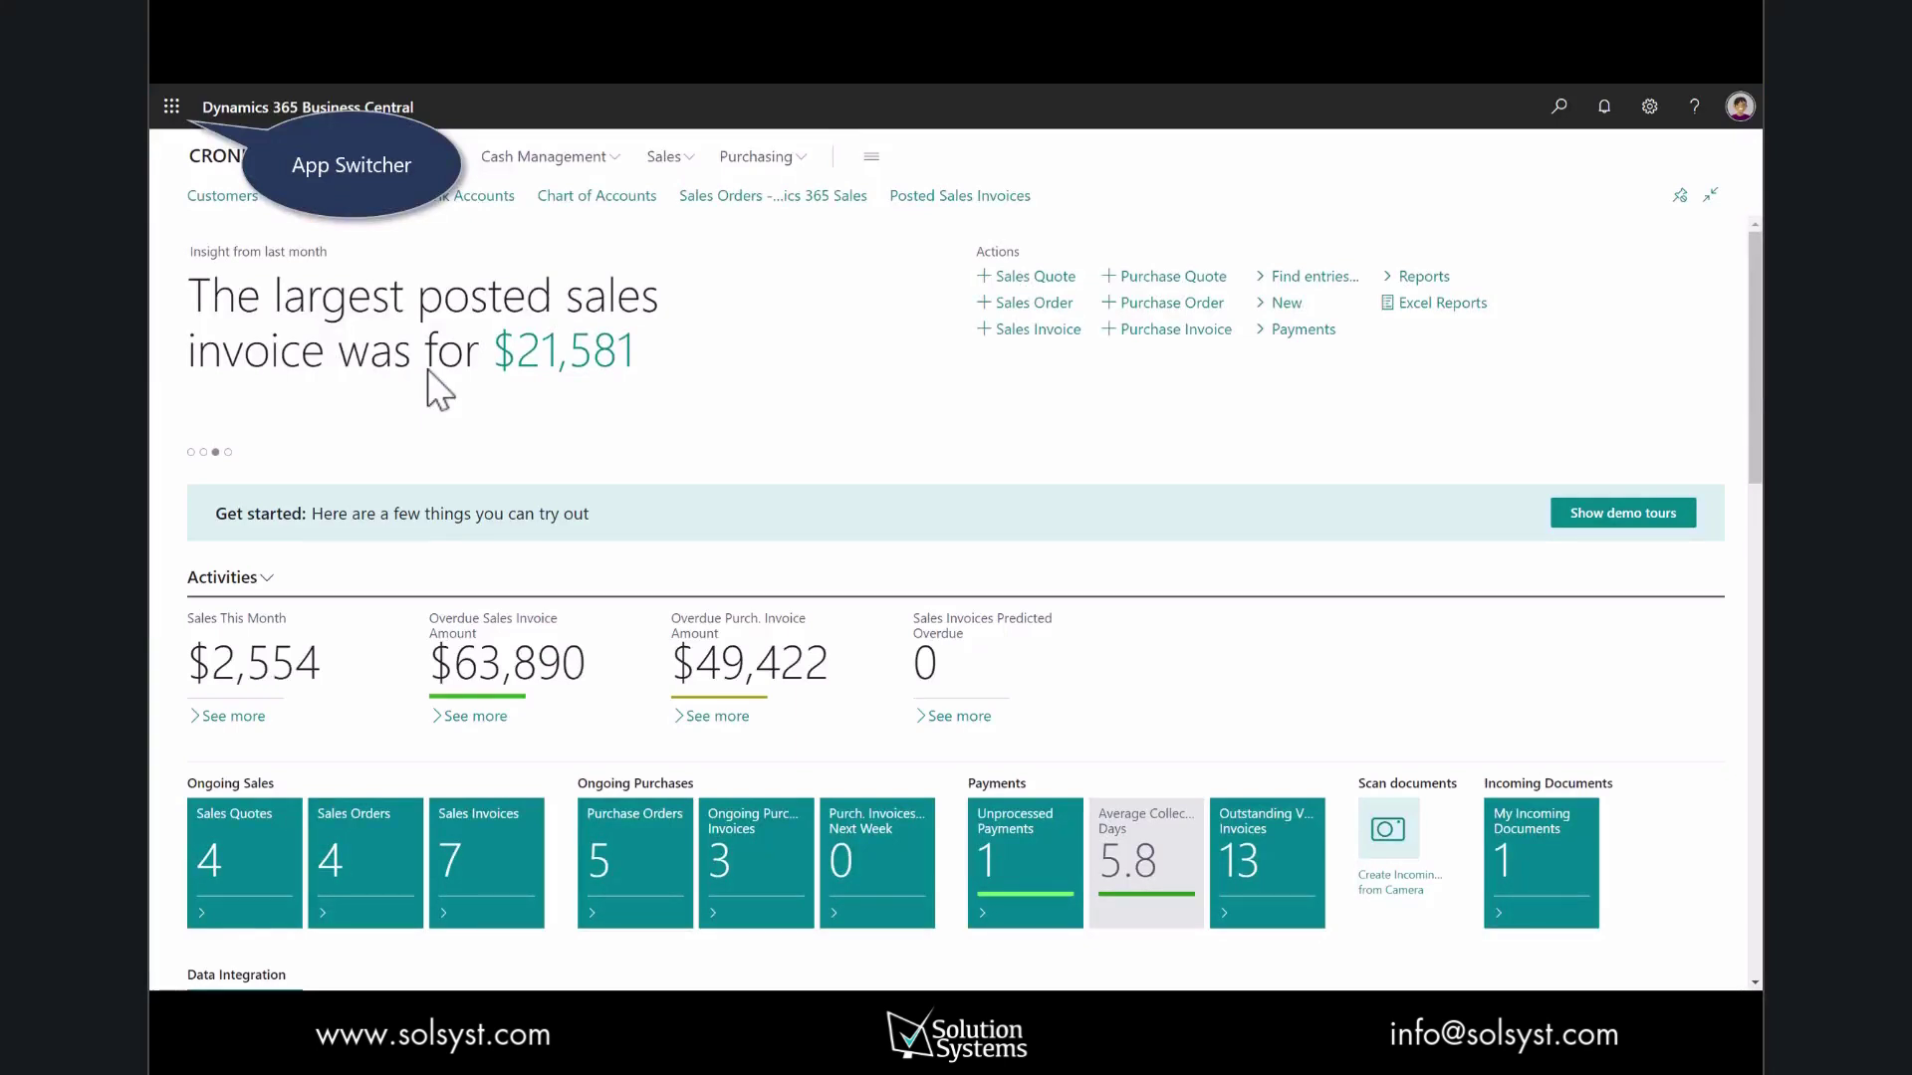
- In Sales Hub Invoices, open 'New Furniture Quote for Adatum' to confirm it is Billed at $686.67
left_click(190, 120)
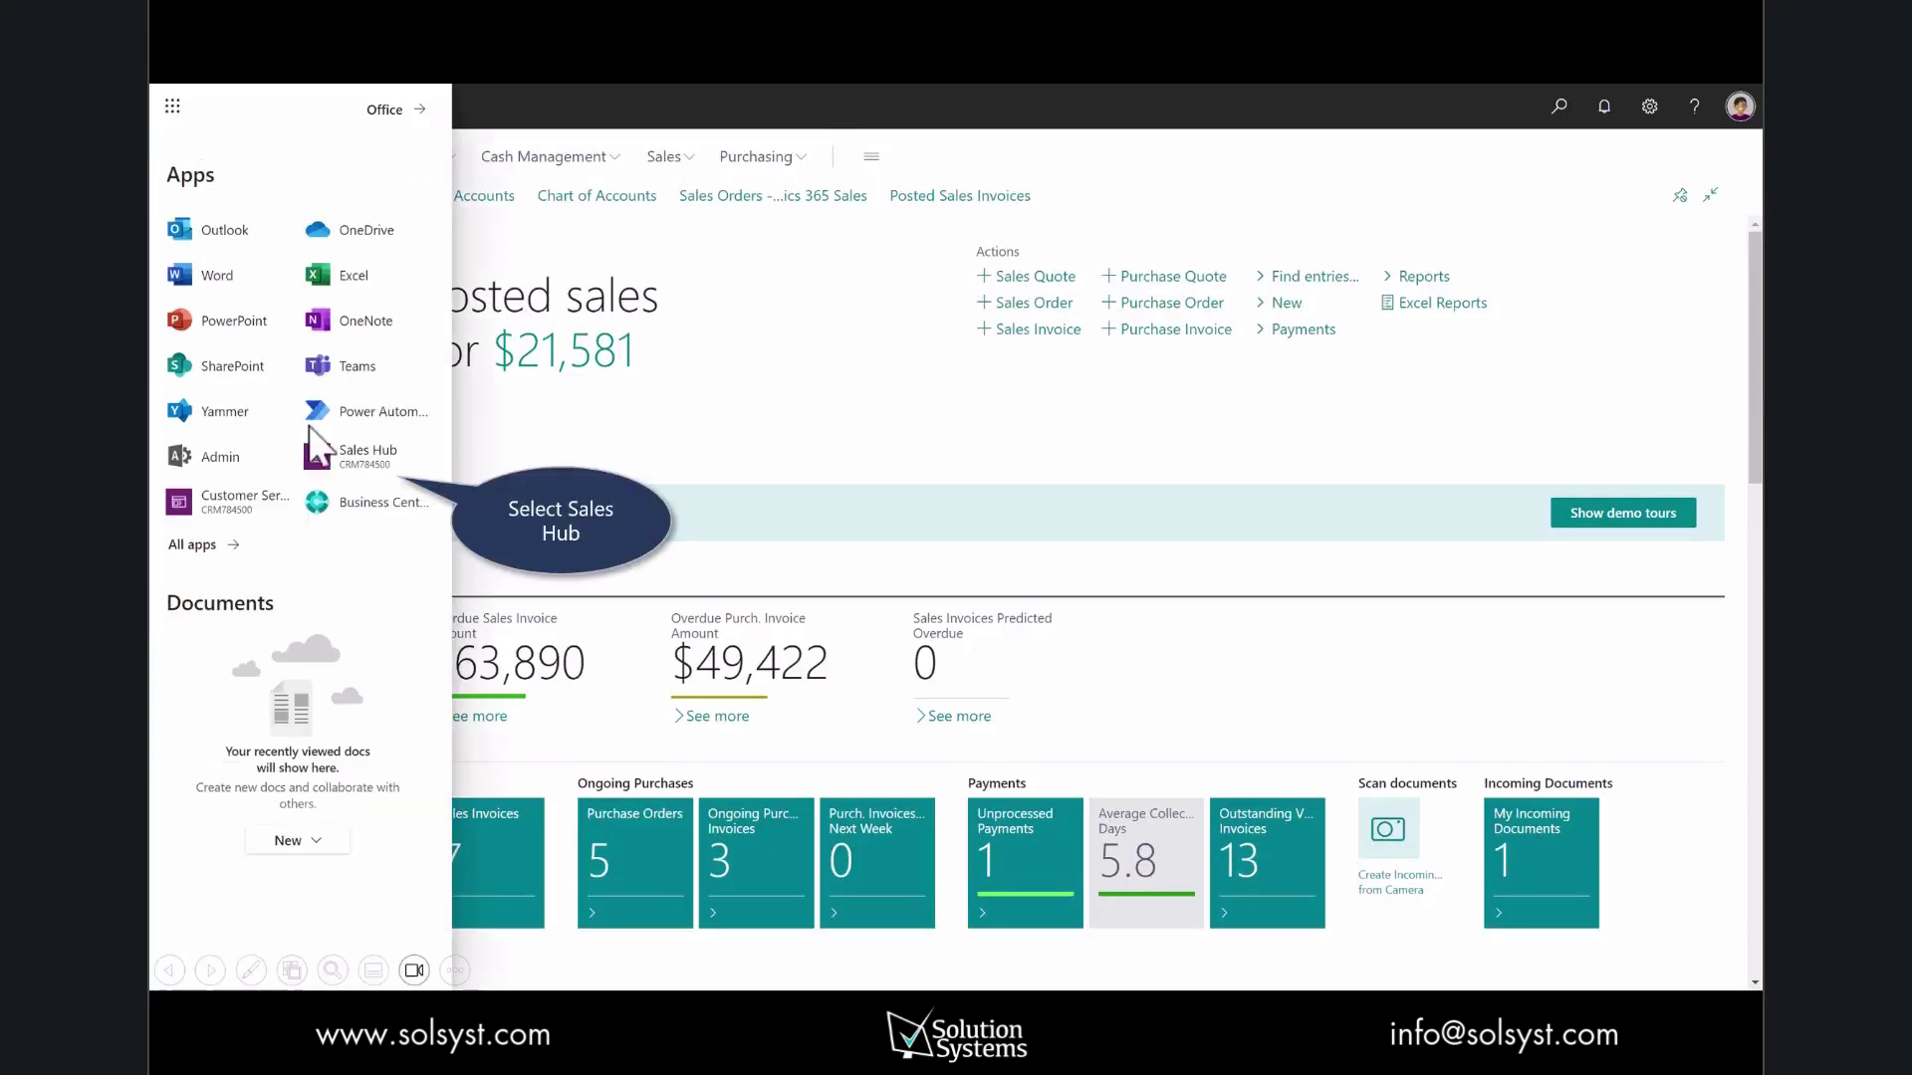
left_click(367, 460)
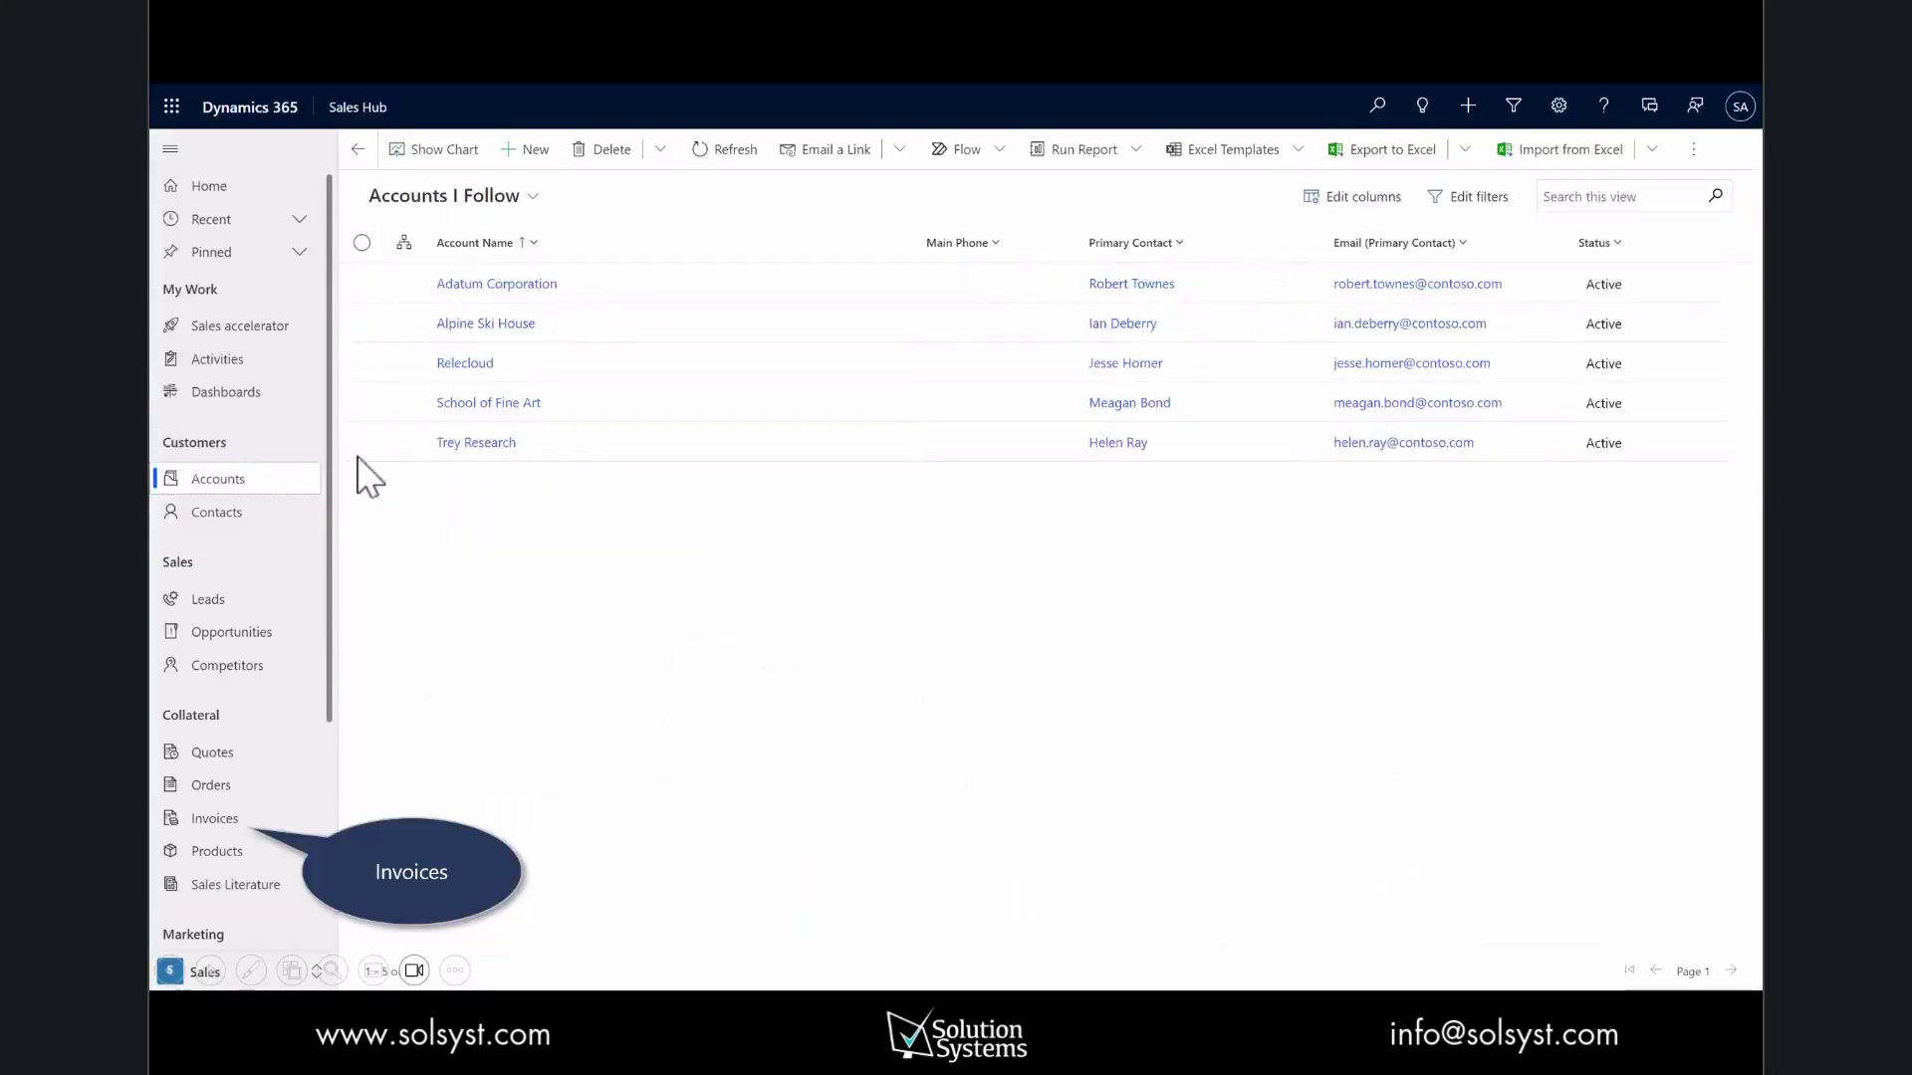
left_click(225, 824)
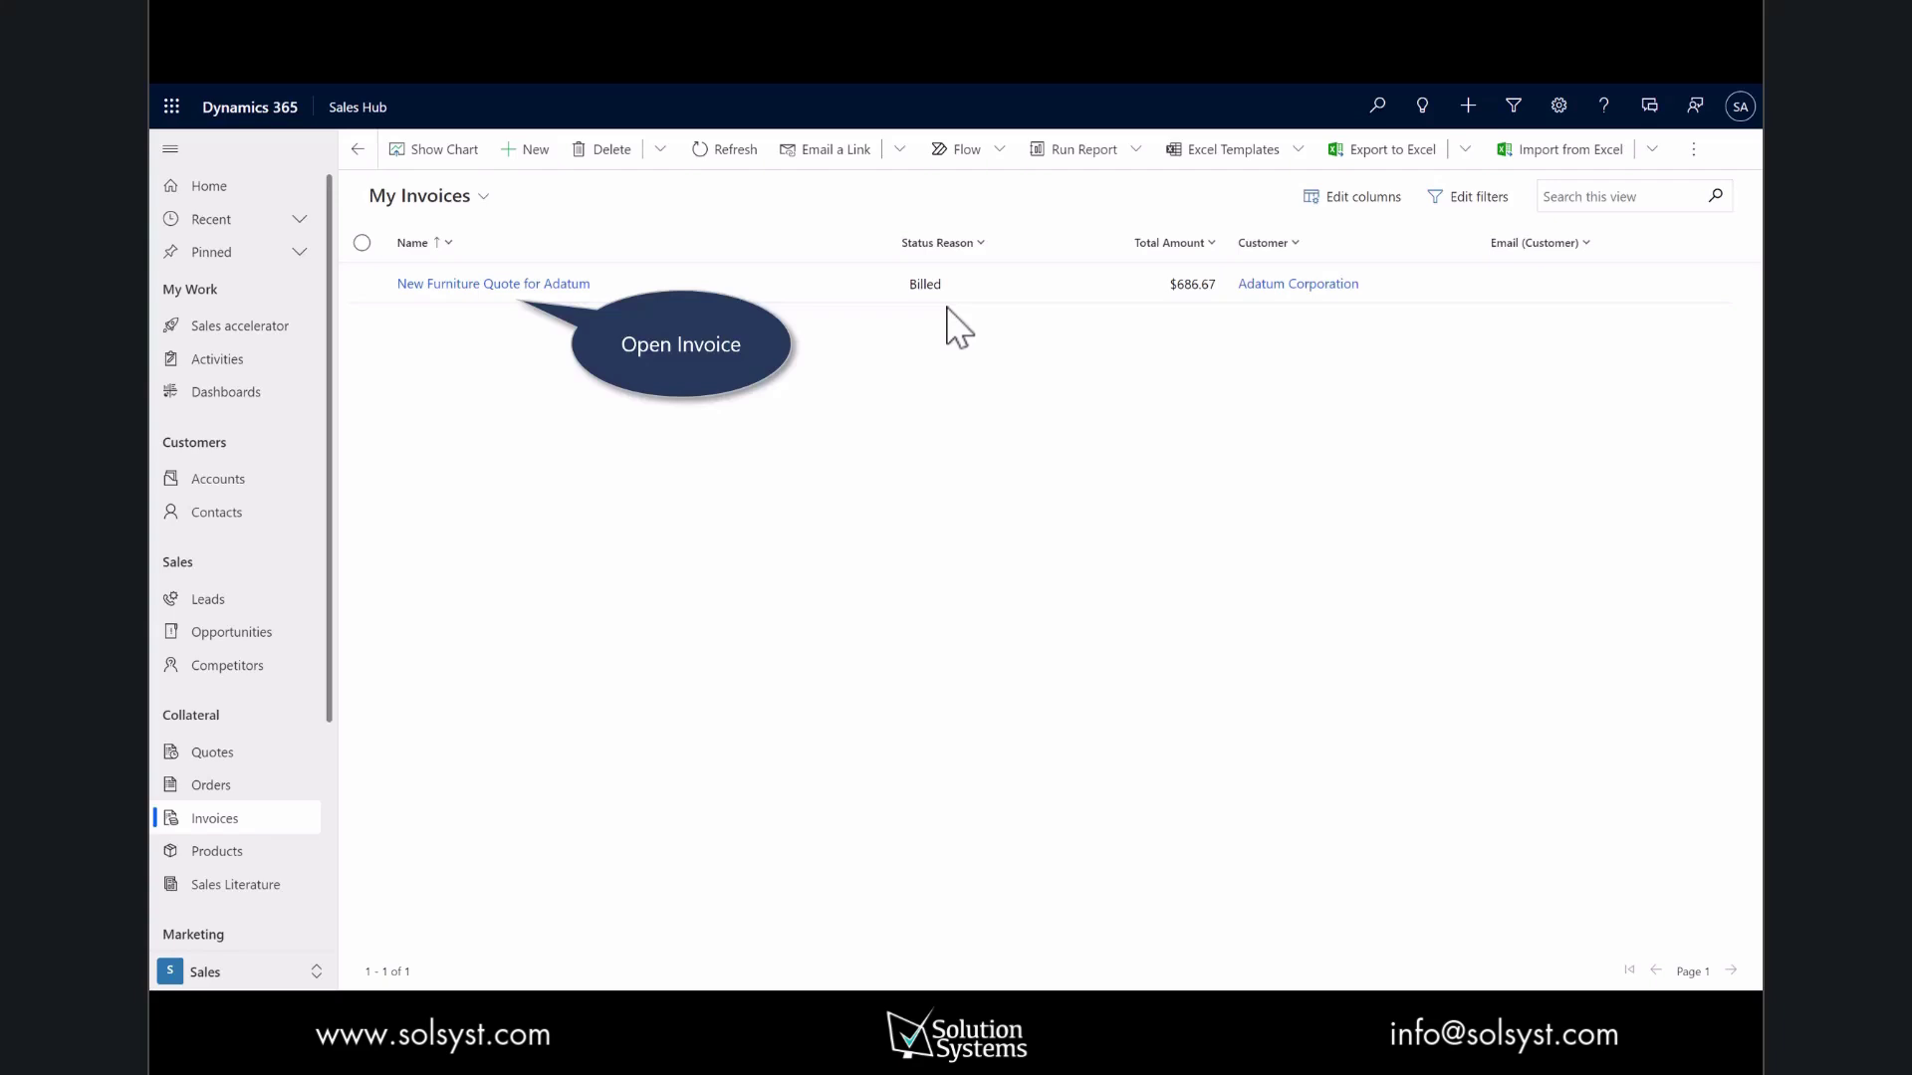
left_click(525, 284)
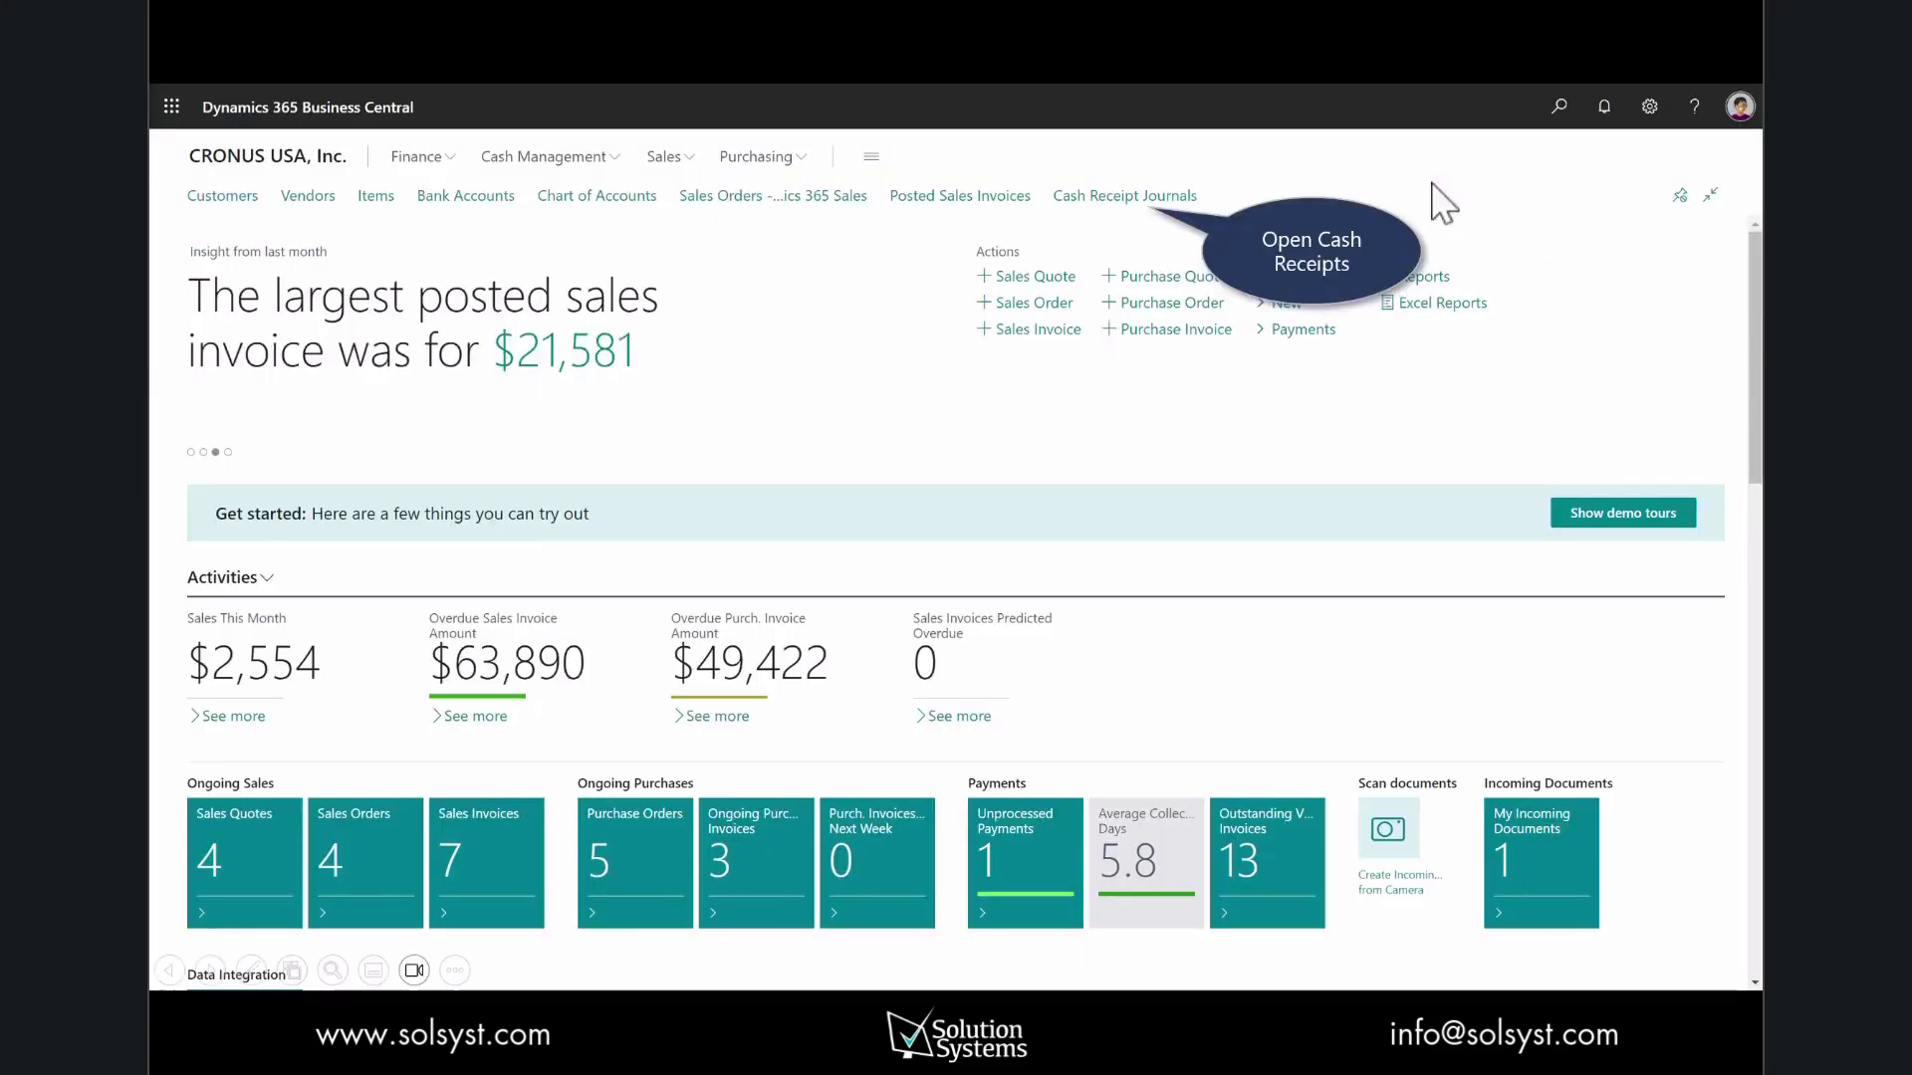
- Post a -686.67 cash receipt journal line applied to Adatum invoice PS-INV103215
left_click(1143, 202)
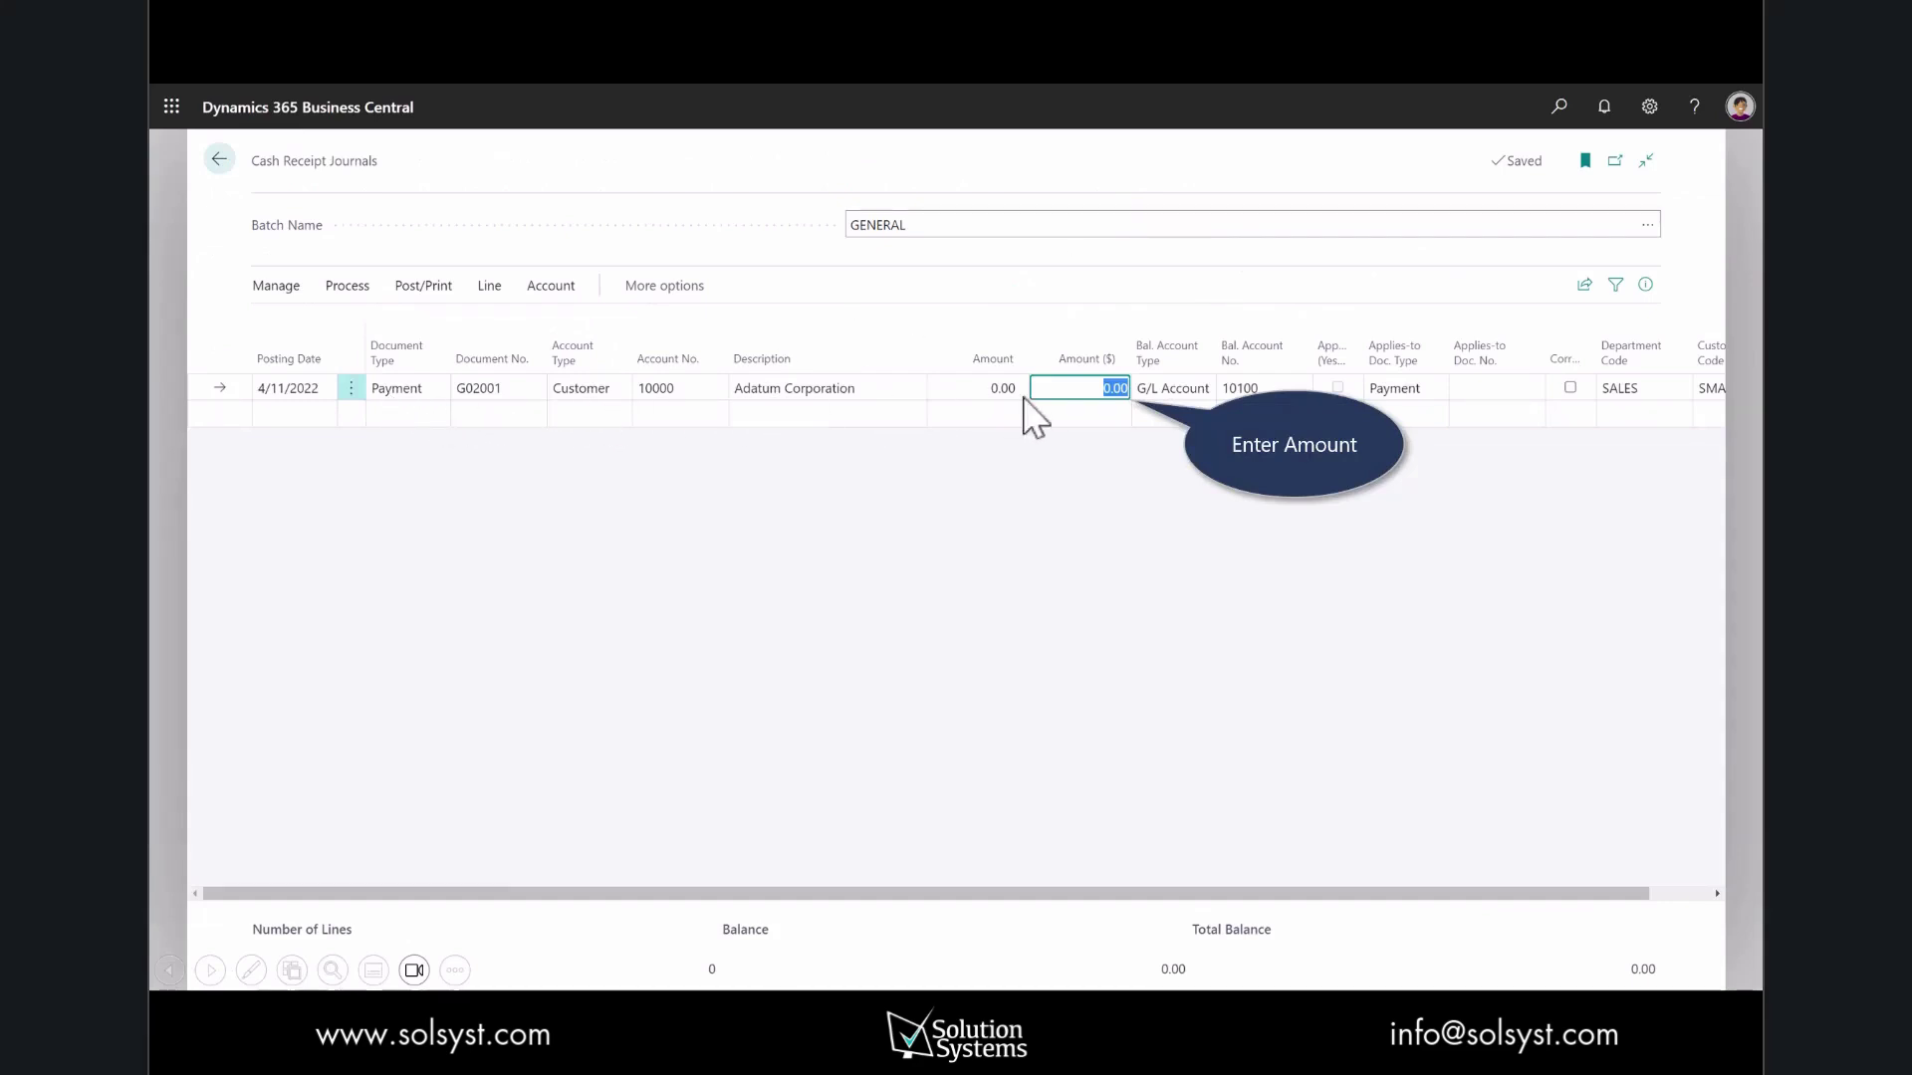
type("-686.67")
key("Return")
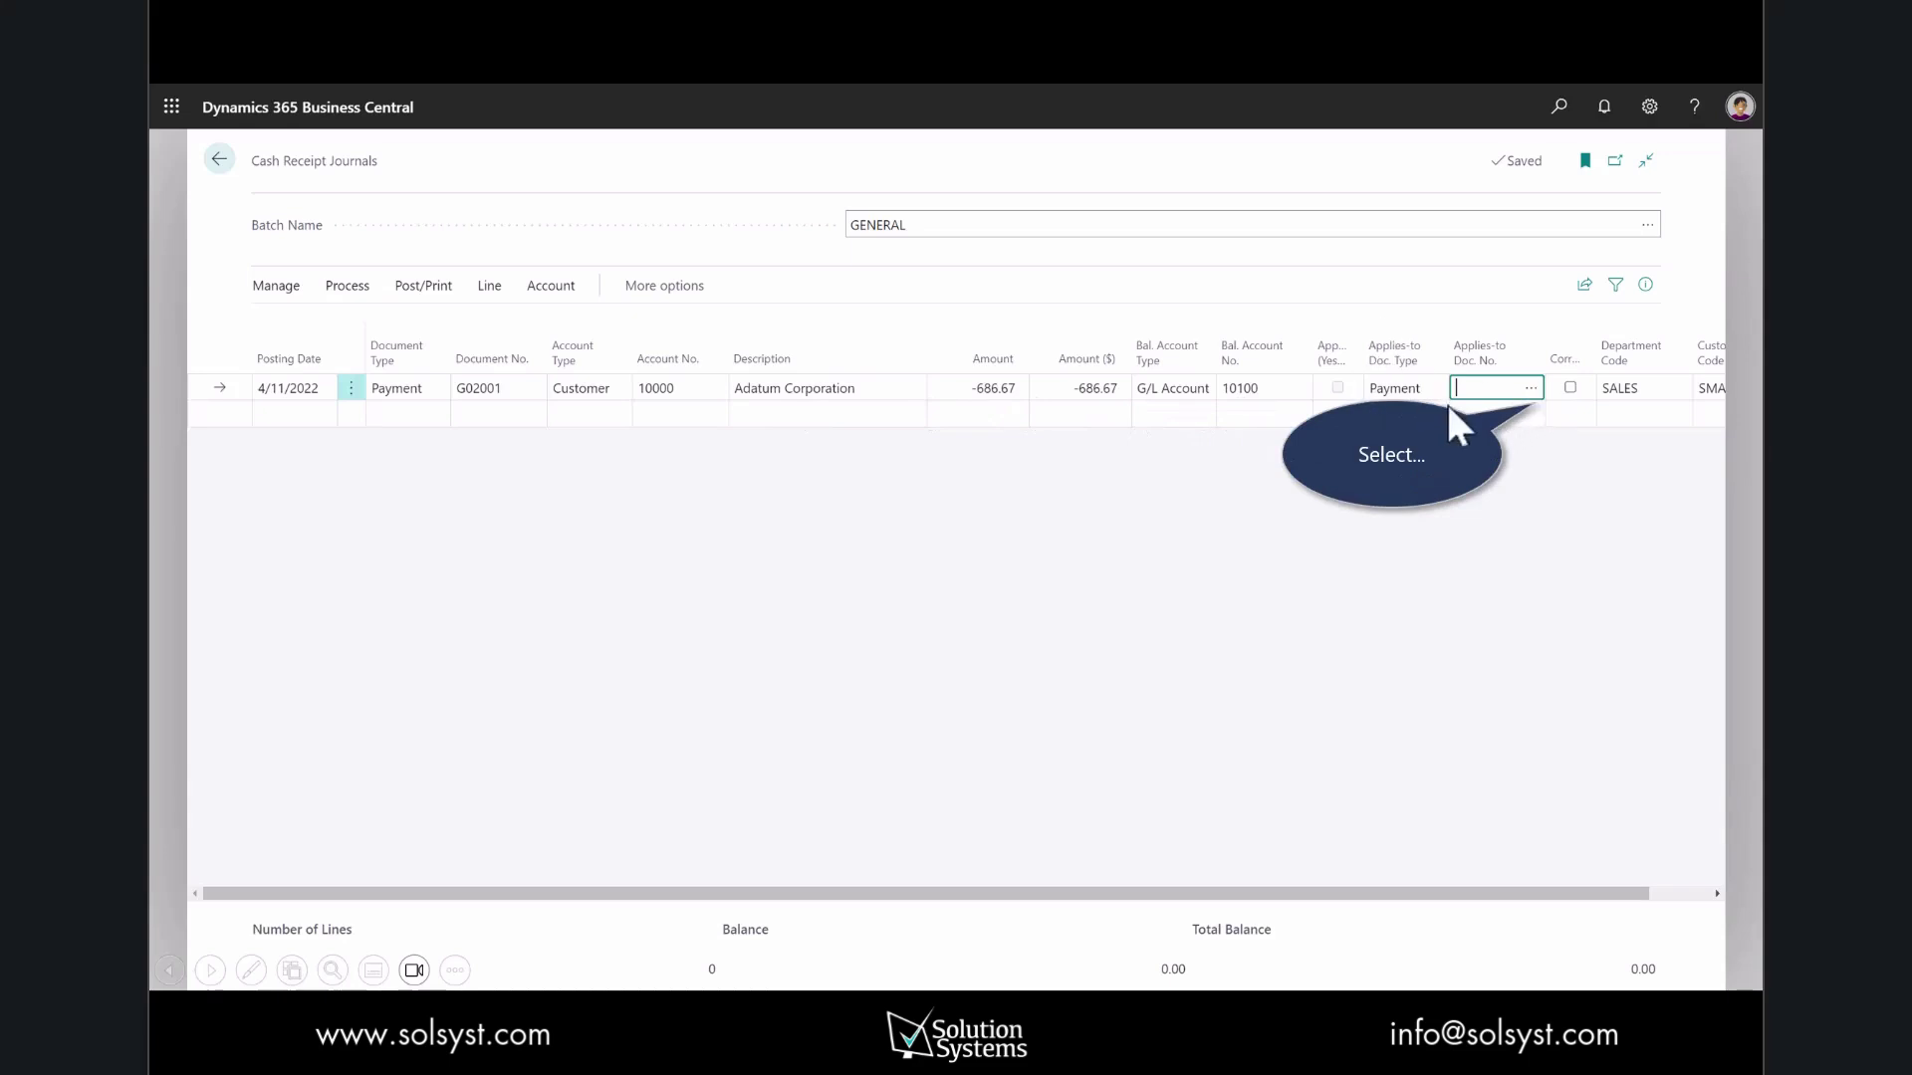
left_click(1539, 388)
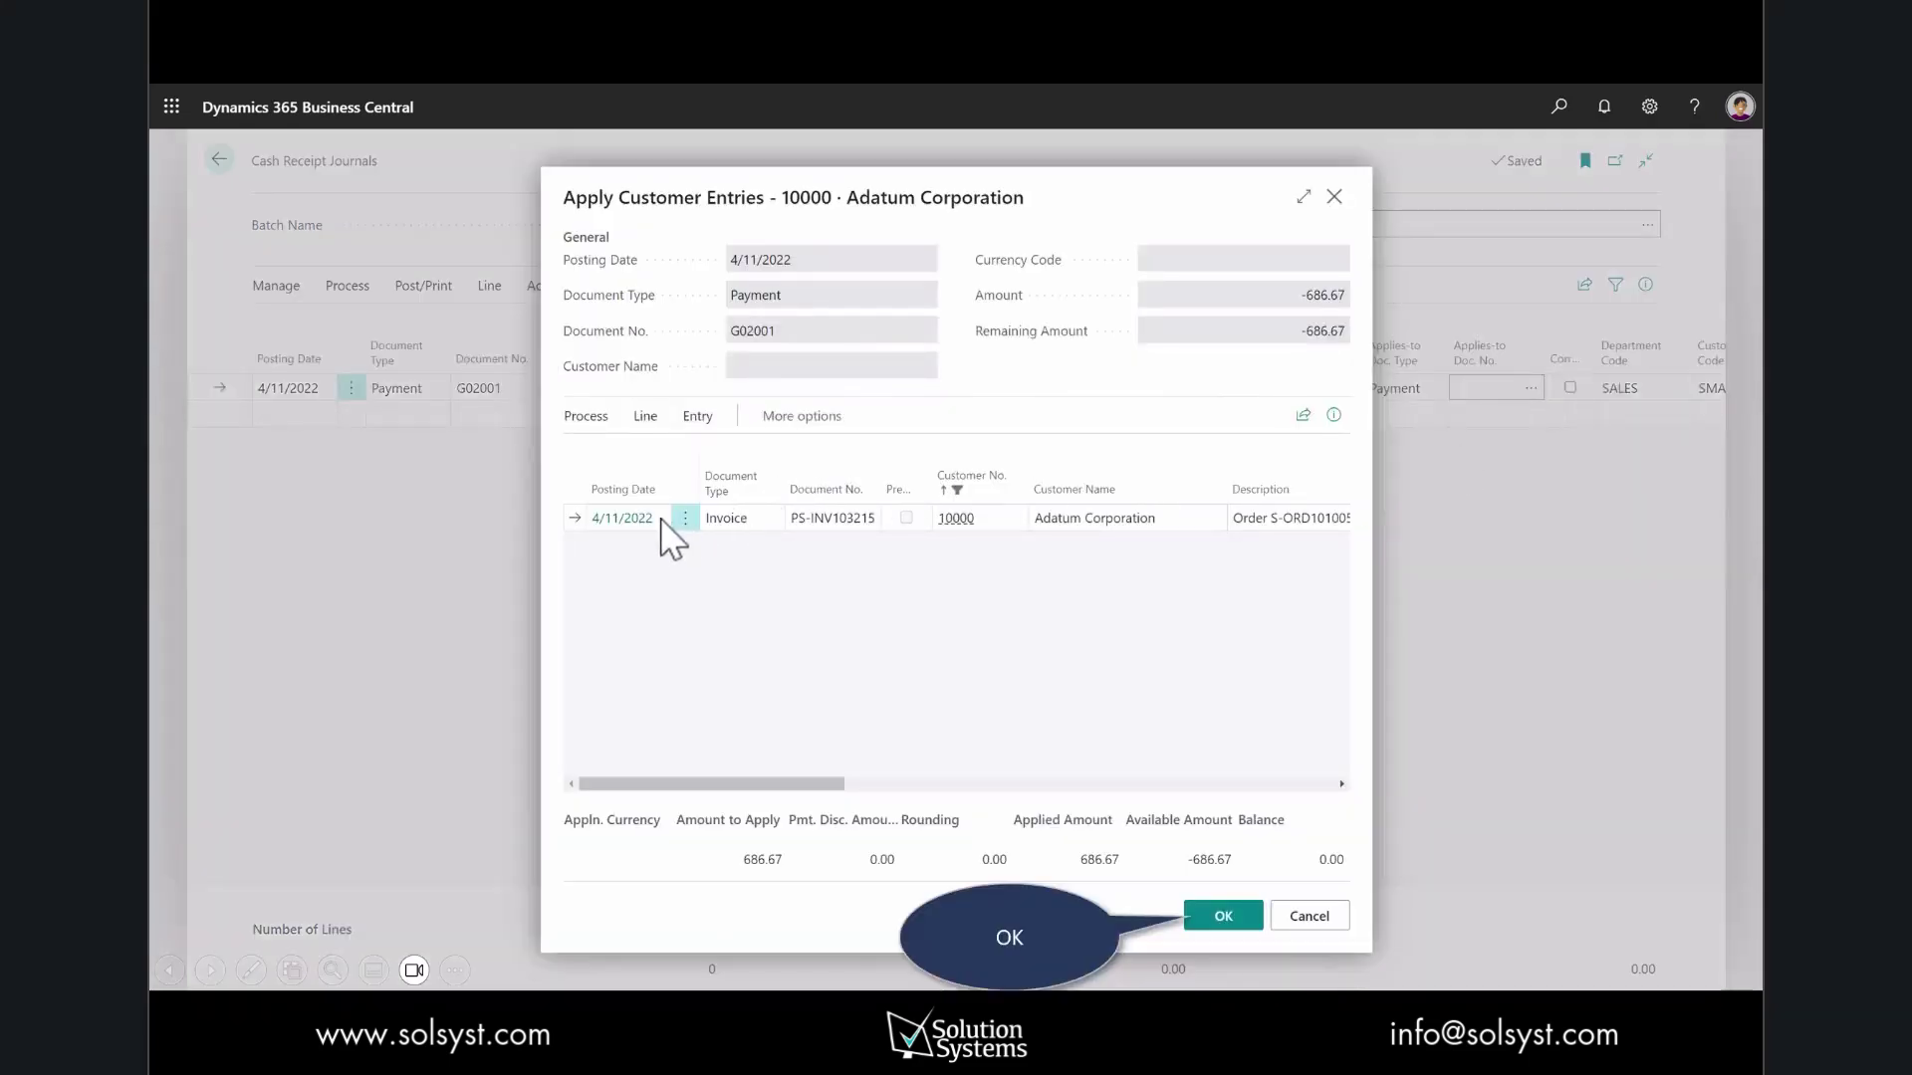
left_click(1224, 916)
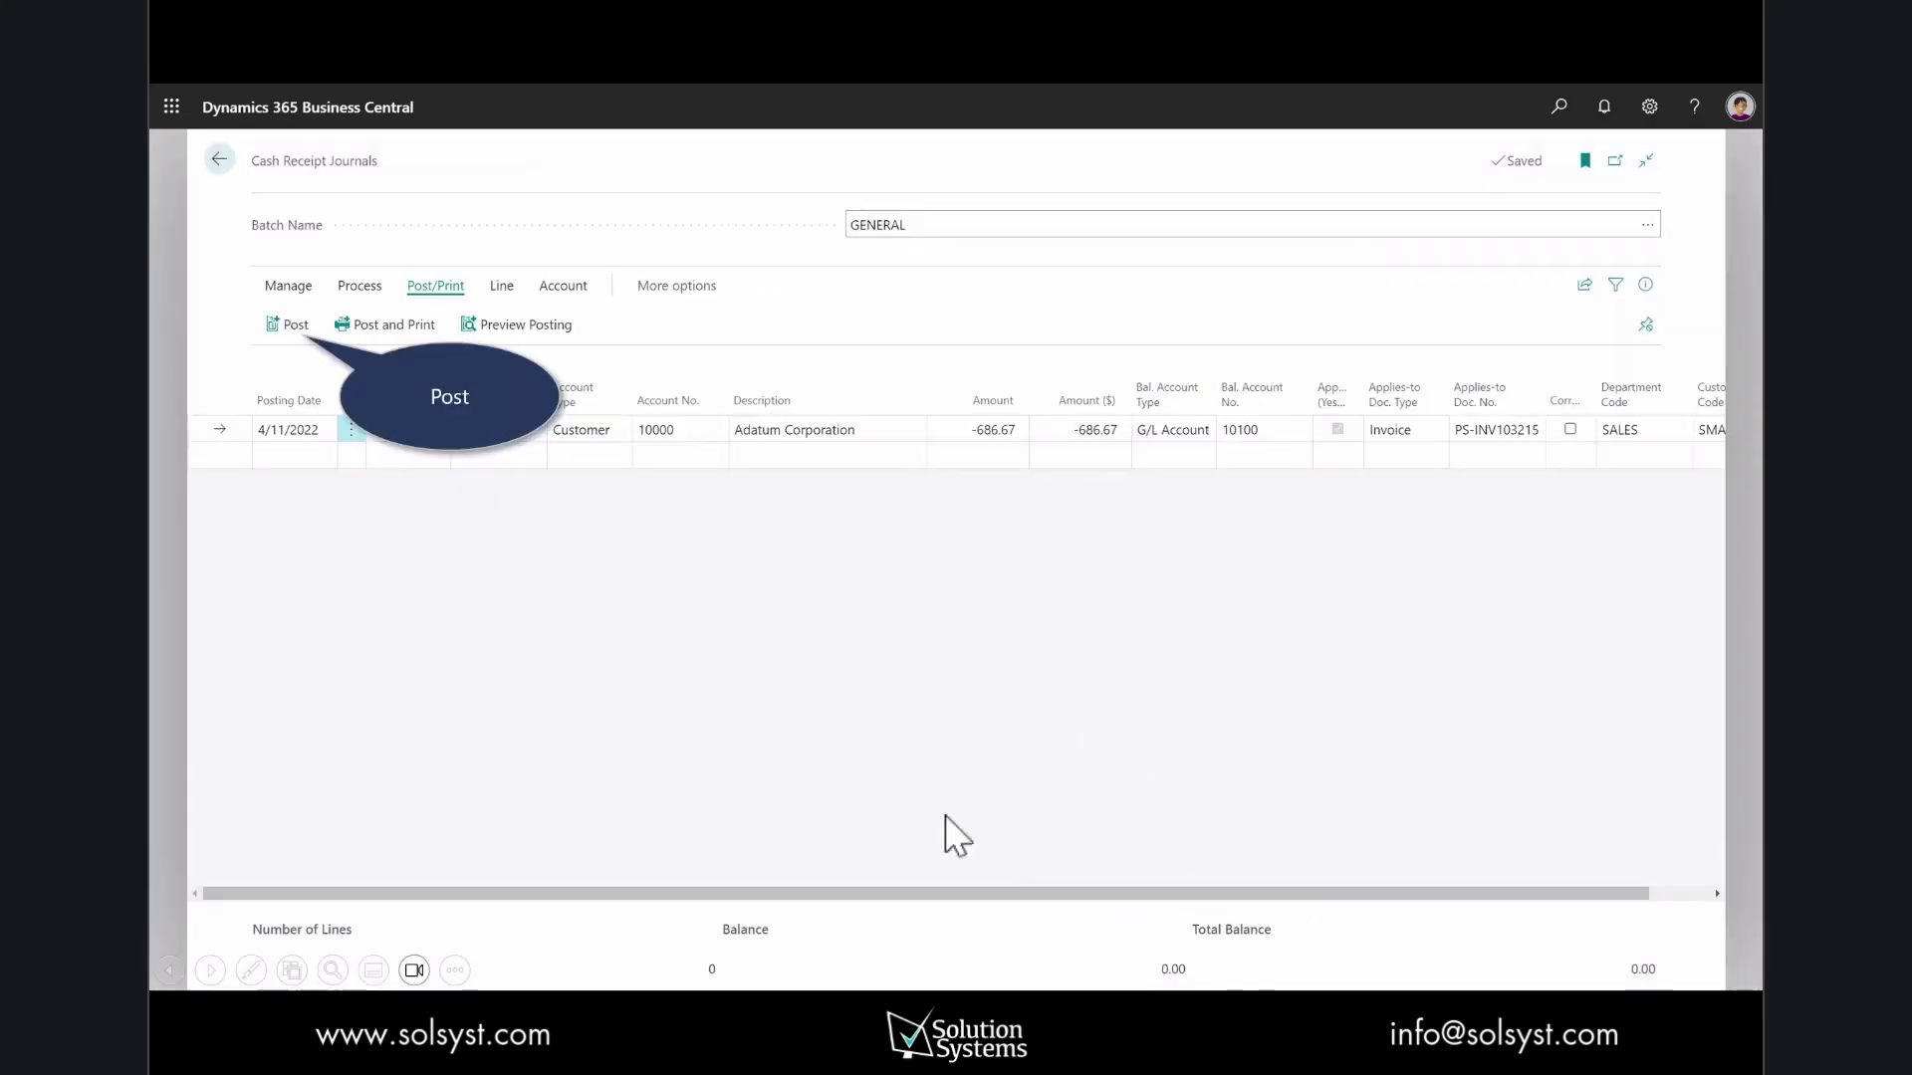
left_click(283, 325)
left_click(1126, 604)
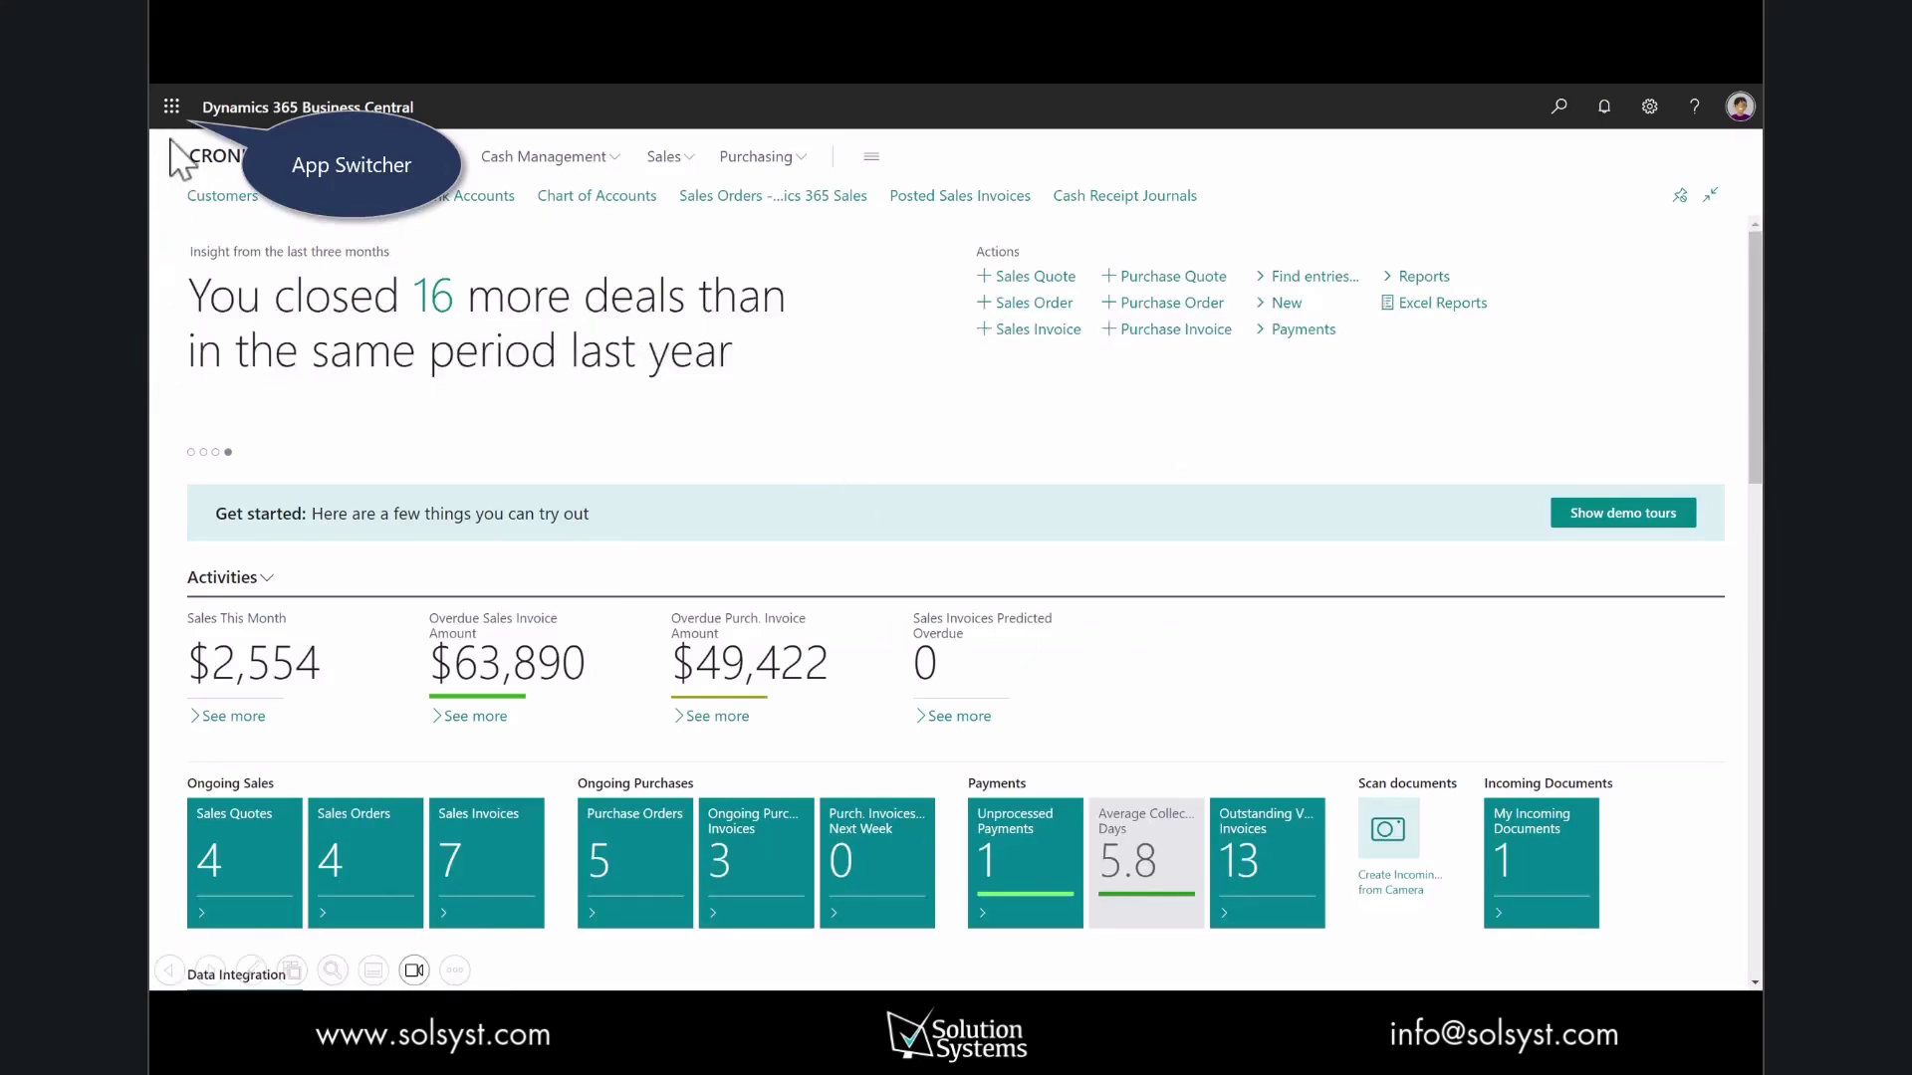
- Return to Sales Hub to view invoice PS-INV103215 showing Paid, $686.67
left_click(171, 107)
left_click(361, 460)
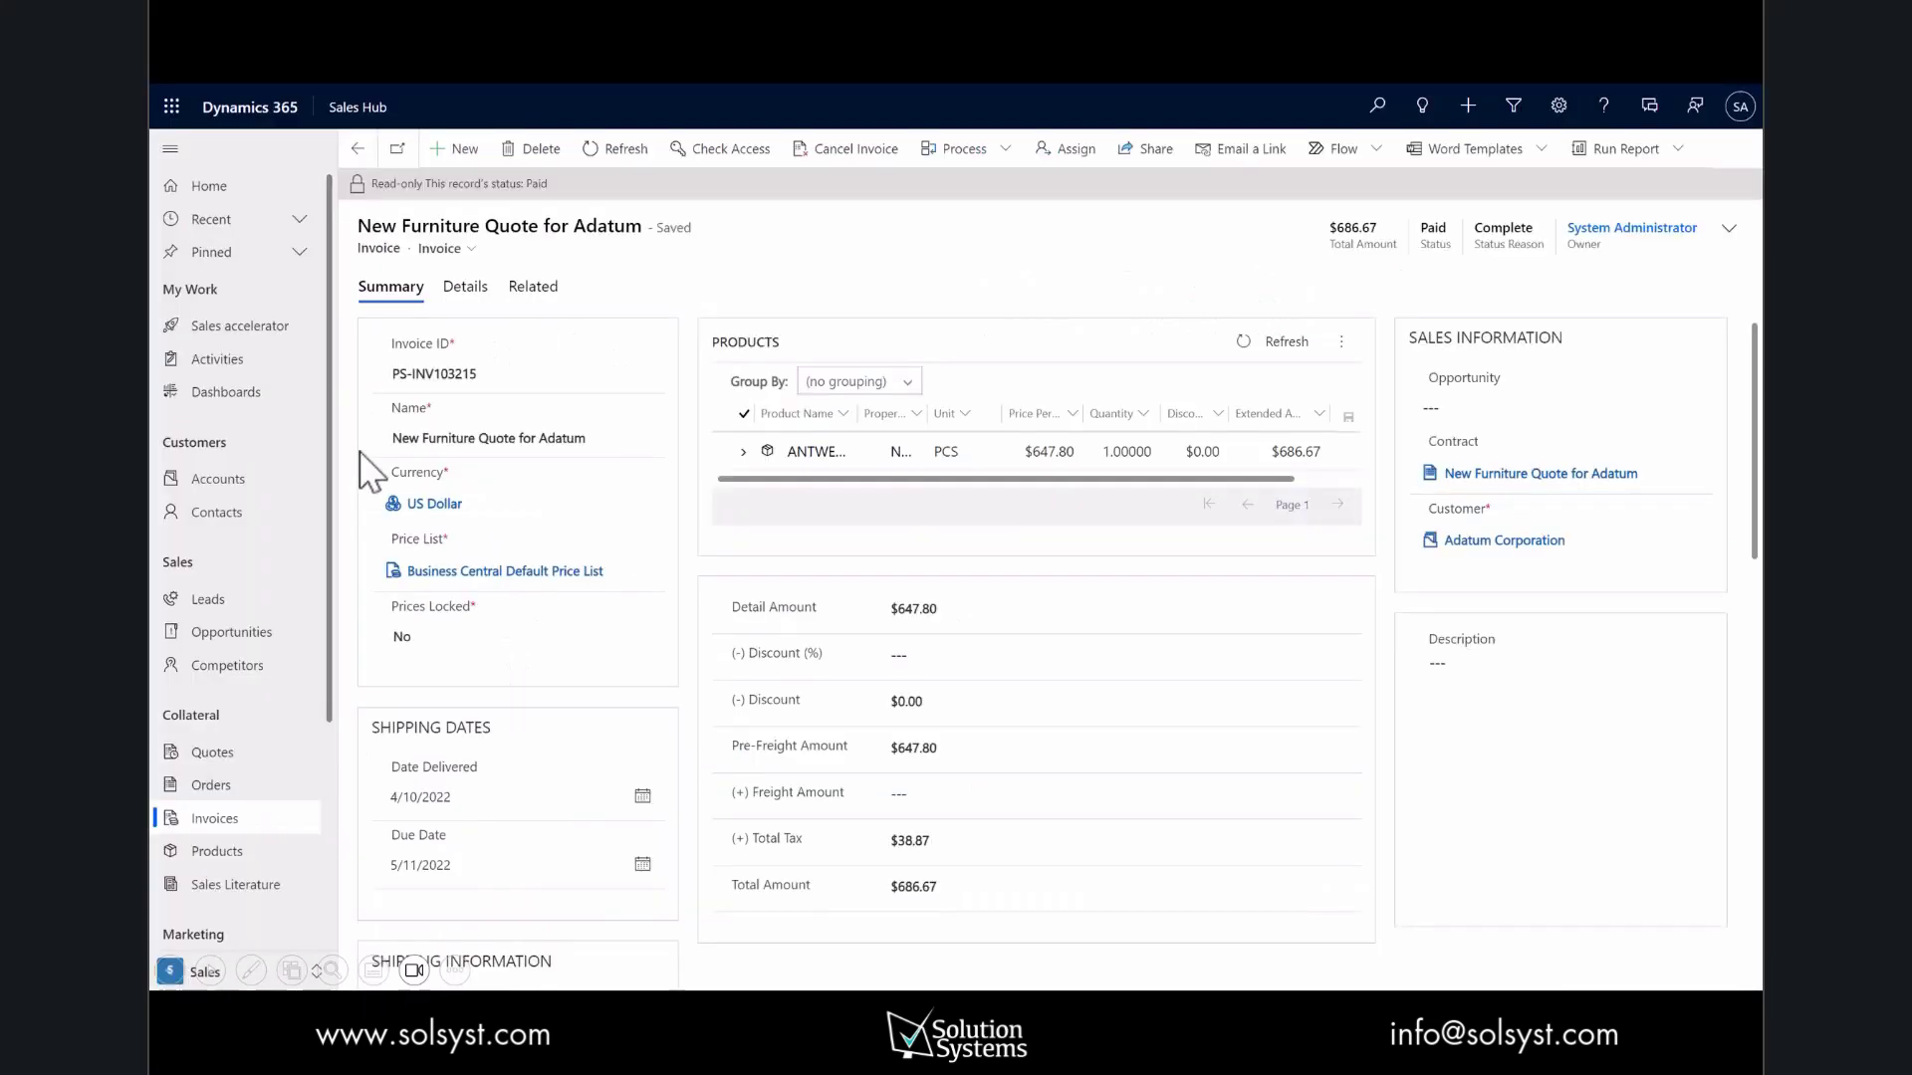